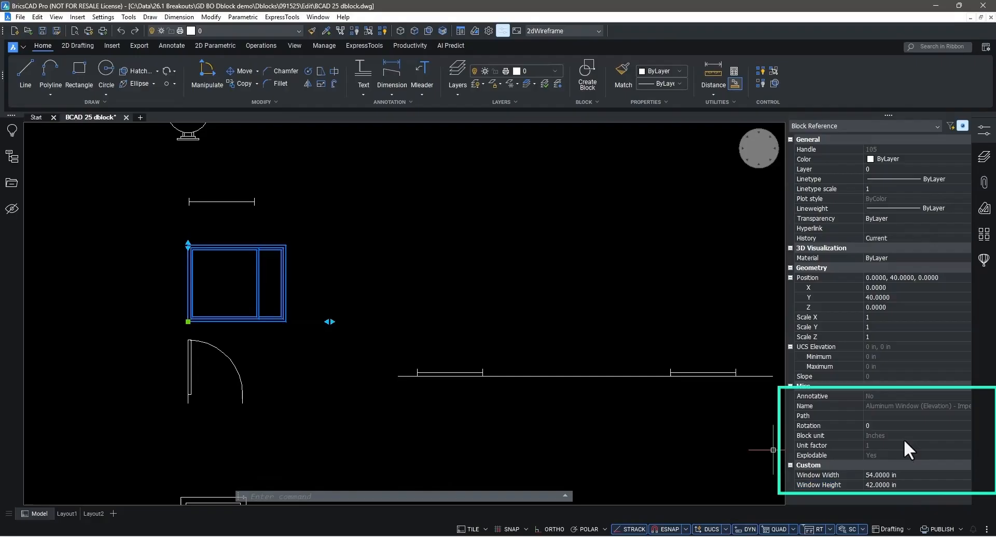
# - Try to open the Aluminum Window (Elevation) - Imperial block for editing, declining its conversion to a parametric block
pyautogui.press('Escape')
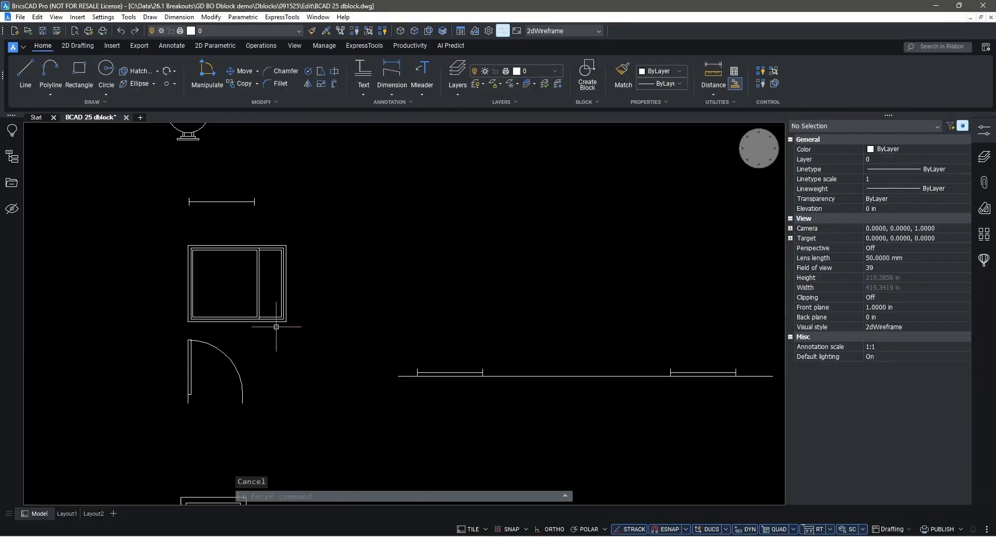
pyautogui.doubleClick(232, 319)
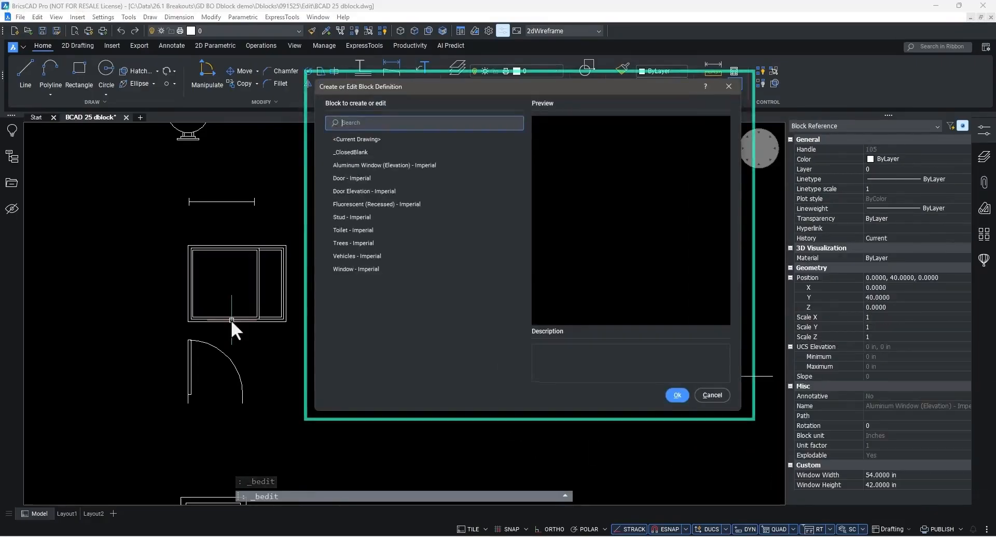
pyautogui.click(406, 165)
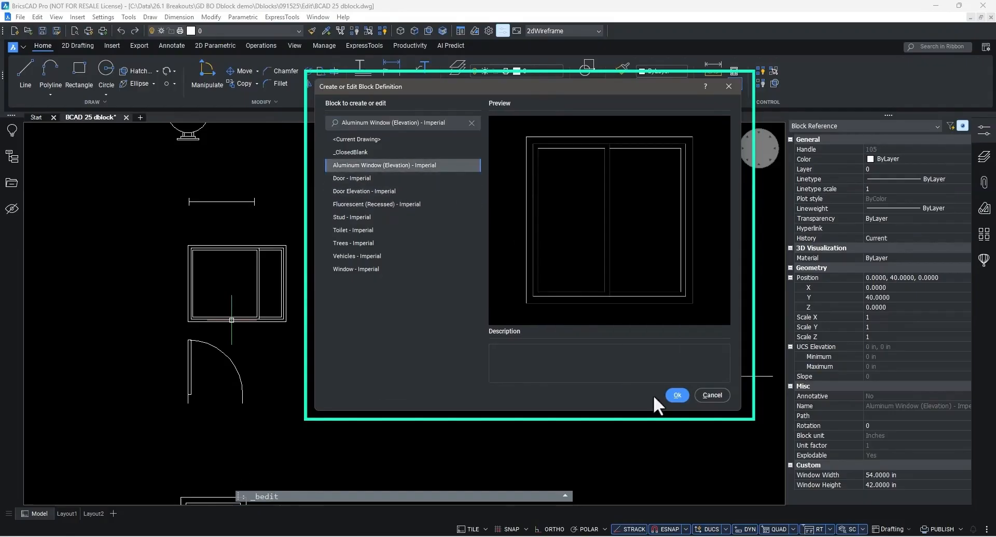
pyautogui.click(678, 394)
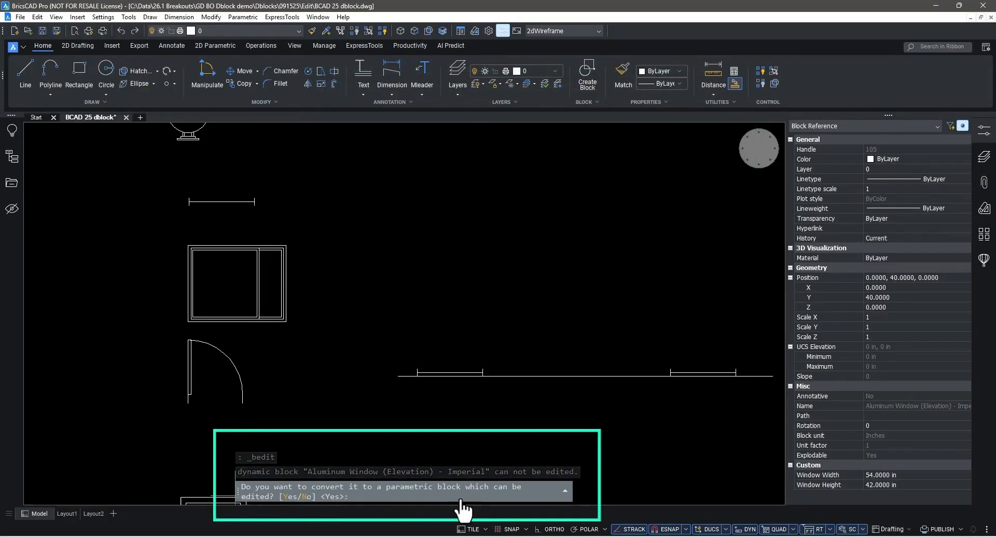
pyautogui.click(307, 496)
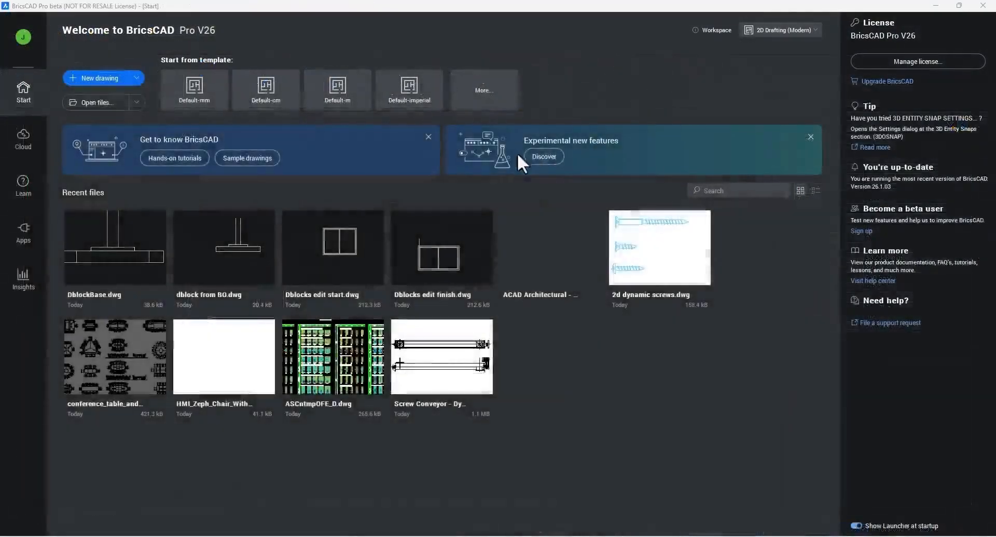
# - Enable the experimental features from the start page, then open the recent drawing DblockBase.dwg
pyautogui.click(545, 155)
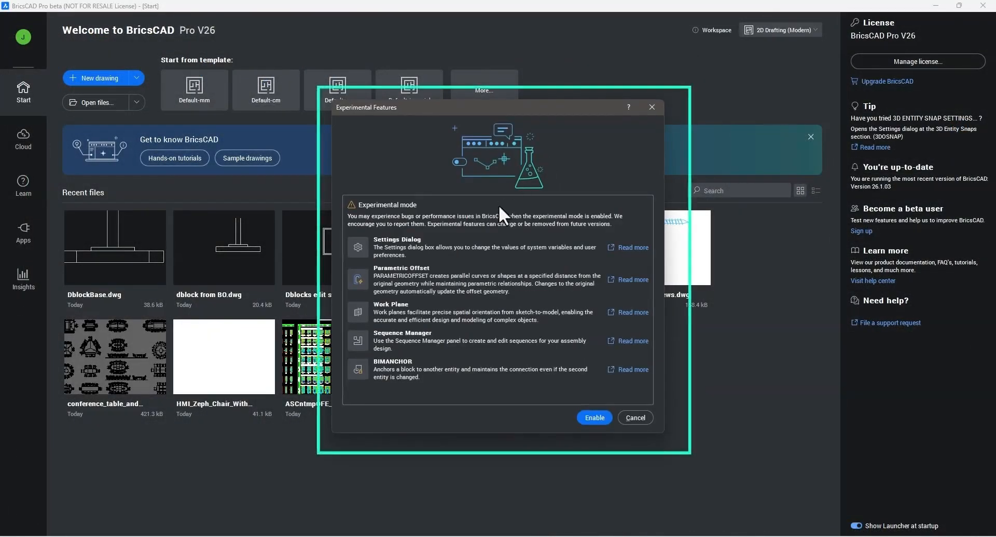
pyautogui.click(595, 416)
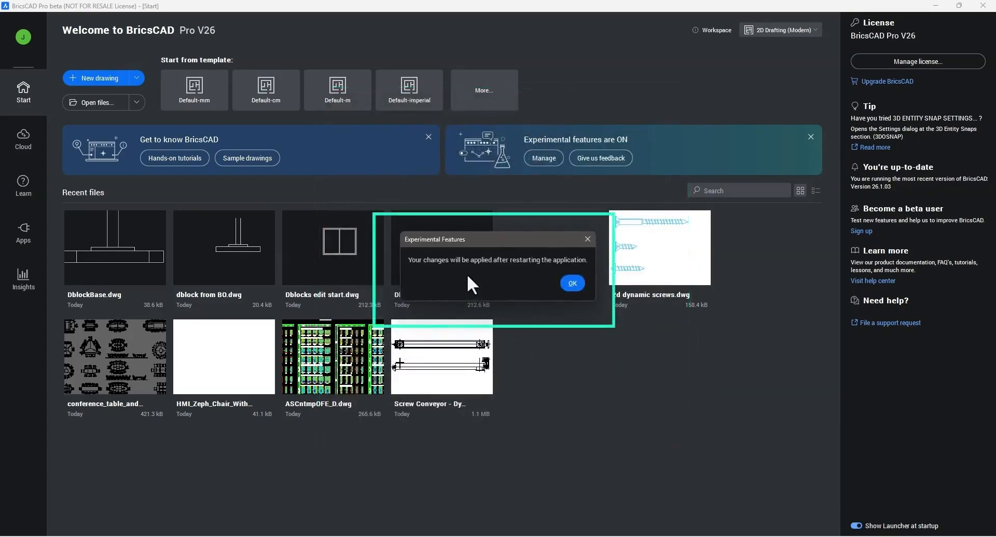
pyautogui.click(567, 280)
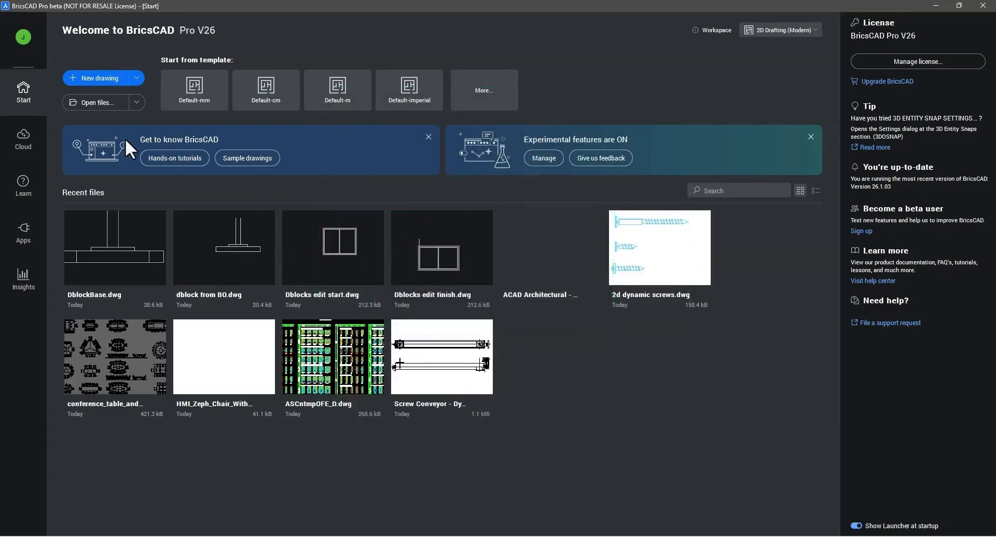
pyautogui.click(124, 238)
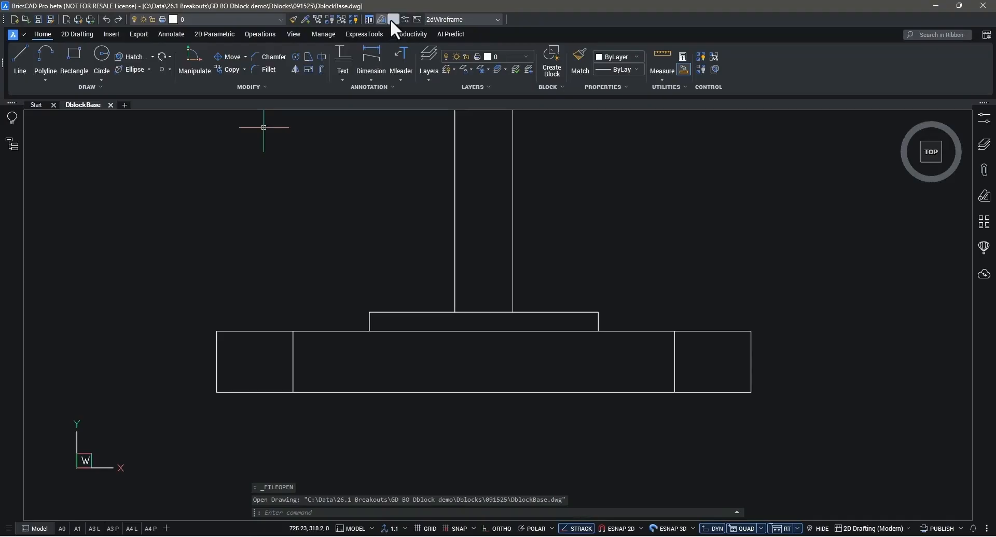
# - Search the program settings for "experimental" to locate the Enable experimental features option, leaving it as set
pyautogui.click(394, 19)
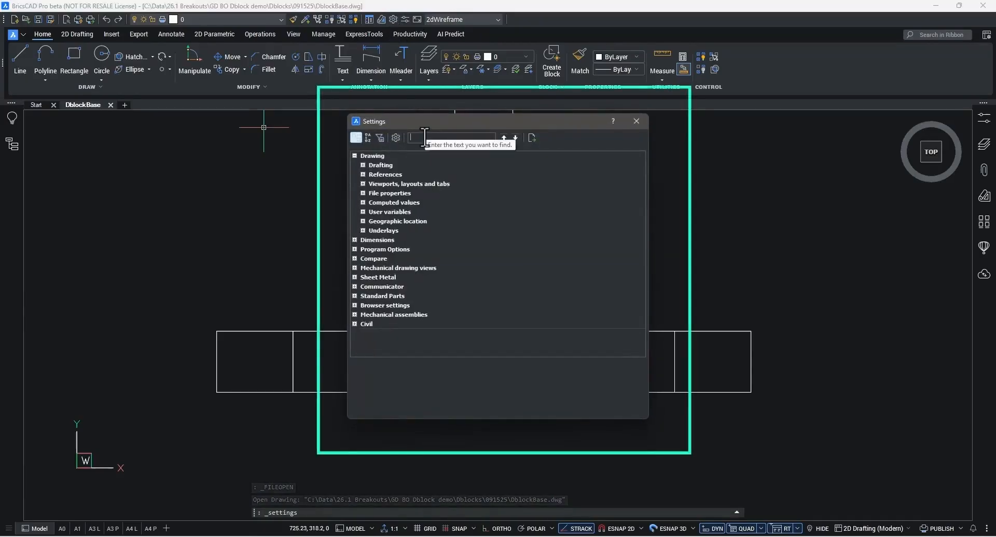
pyautogui.write('experimental')
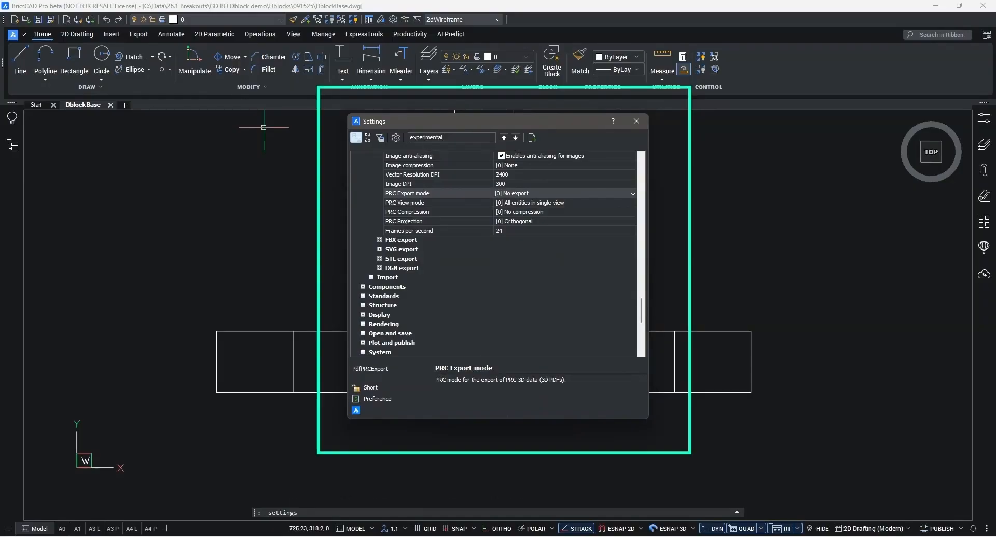
pyautogui.click(517, 137)
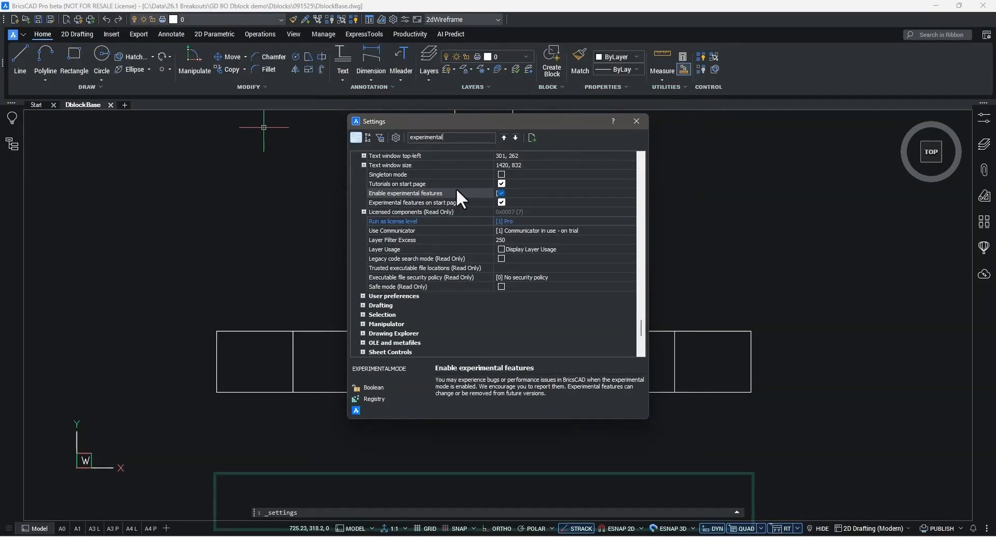
pyautogui.click(636, 121)
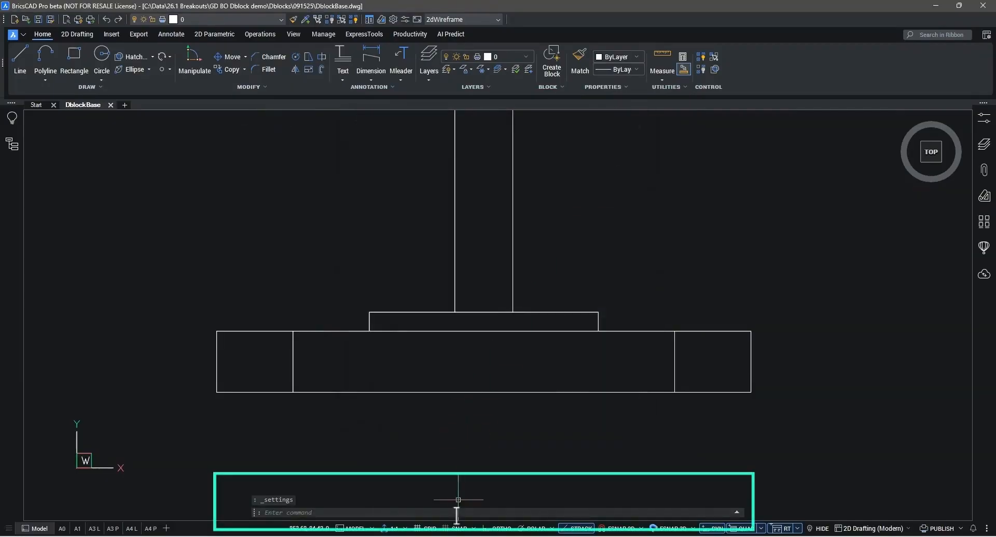
# - Query the EXPERIMENTALMODE system variable from the command line and leave its value as it is
pyautogui.write('experime')
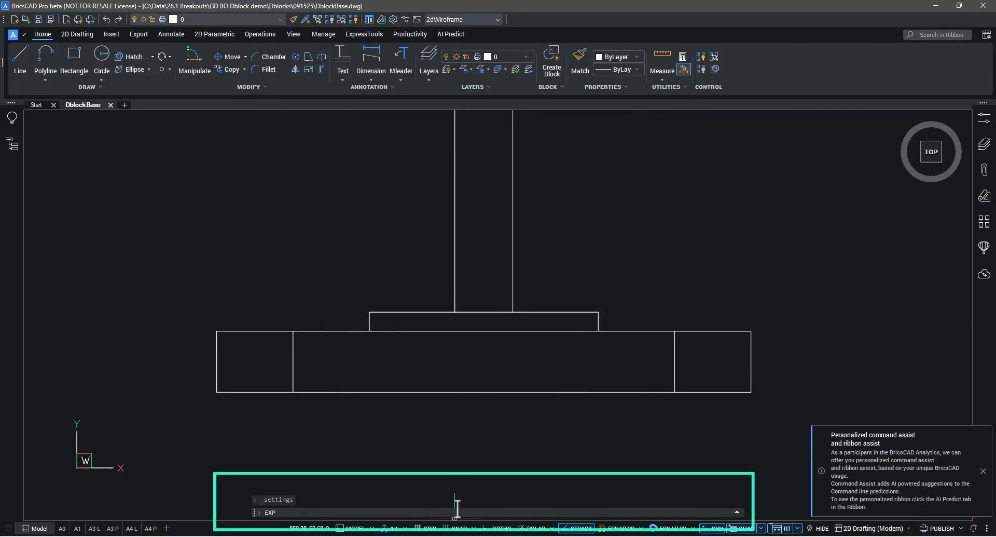
pyautogui.press('Return')
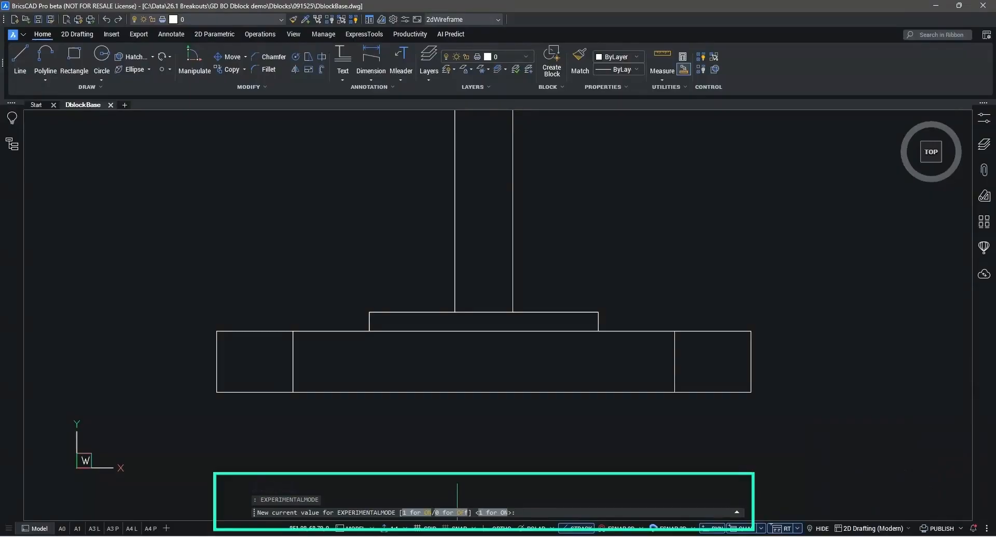
pyautogui.press('Escape')
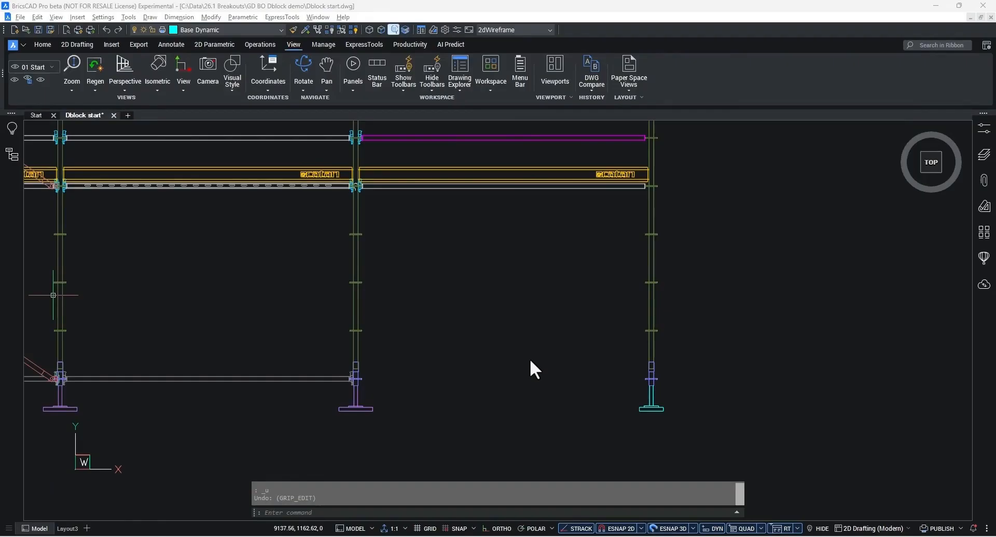
# - Check the block type of the orange toe board block in the last scaffold bay
pyautogui.click(591, 173)
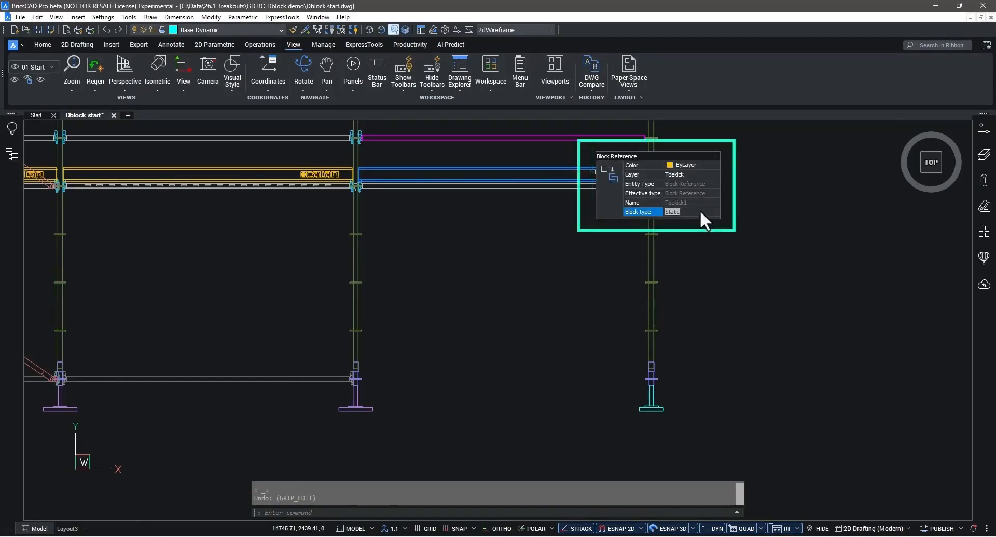
pyautogui.press('Escape')
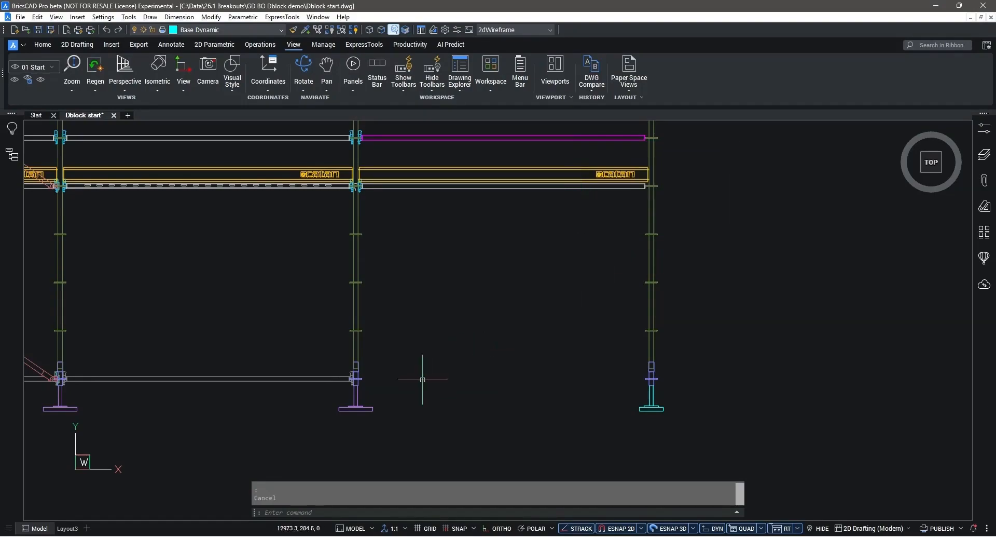
# - Set the WIDTH parameter of the parametric base block under the middle scaffold post to 250
pyautogui.click(361, 388)
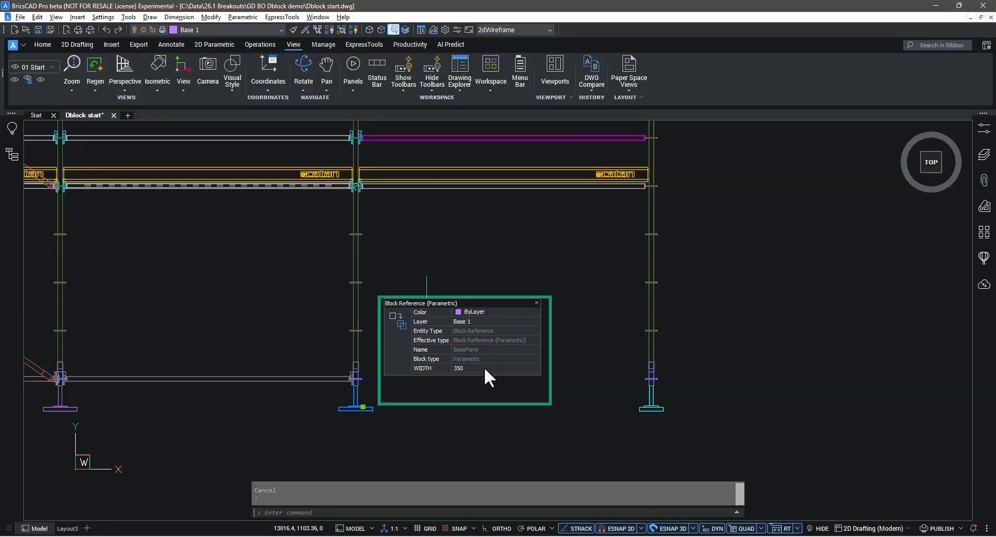
pyautogui.click(484, 368)
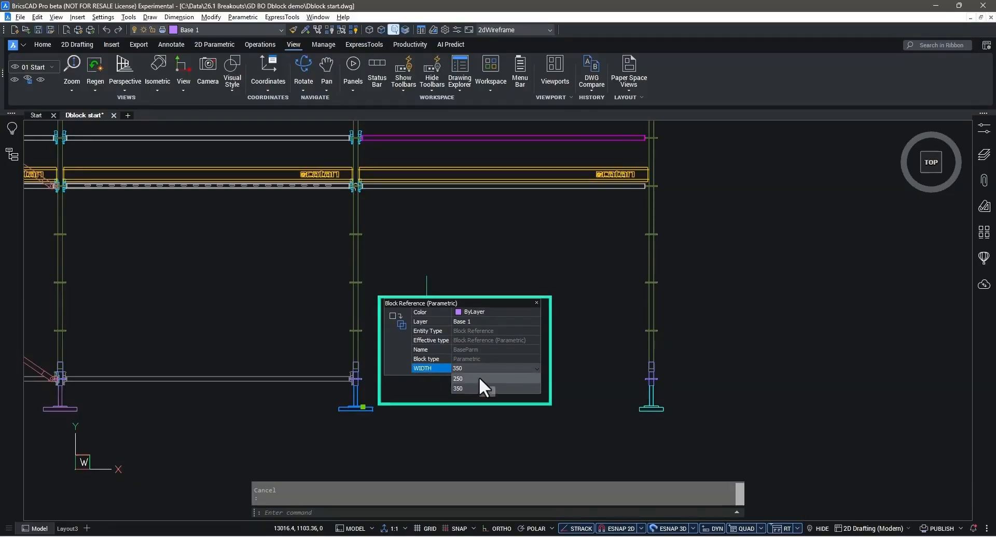
pyautogui.click(478, 378)
pyautogui.press('Escape')
# - Examine the block type of the cyan base block under the last scaffold post
pyautogui.scroll(4, 653, 397)
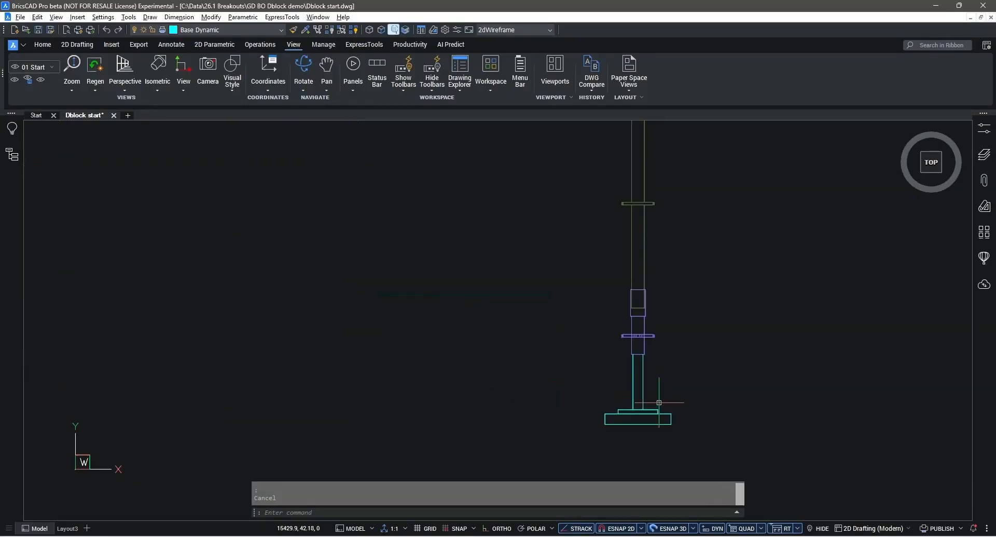
pyautogui.moveTo(644, 366)
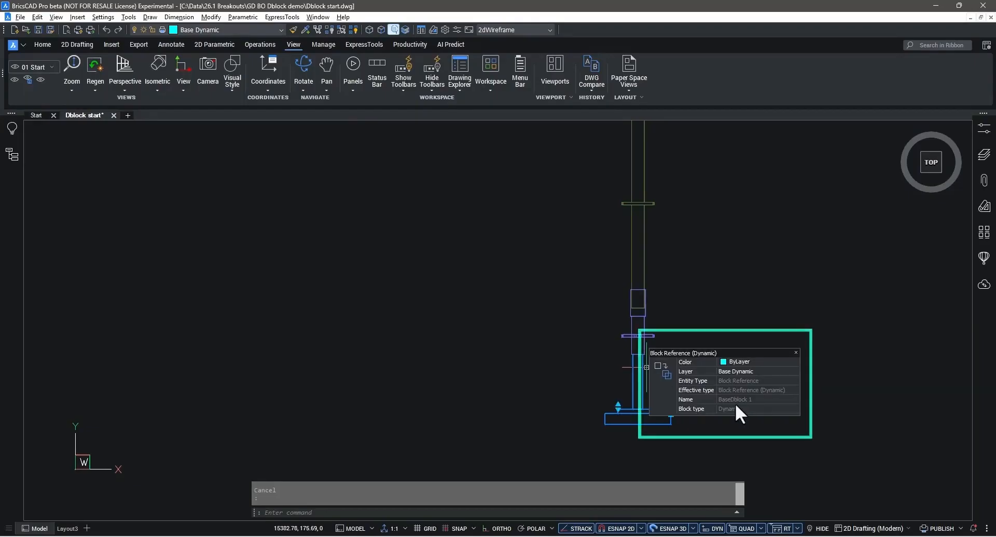
pyautogui.click(761, 406)
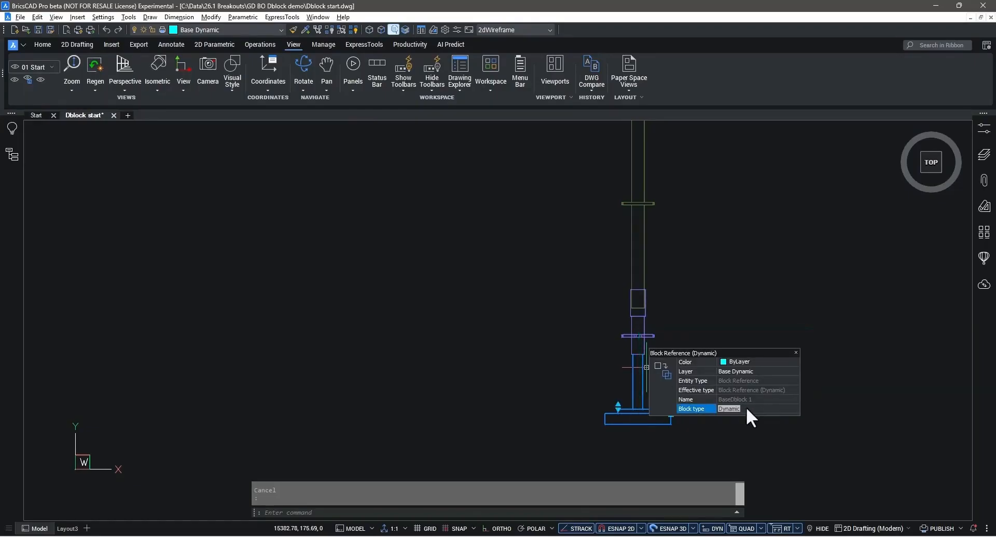
# - Stretch the upper plate of the cyan dynamic base block upward using its height grip
pyautogui.scroll(5, 615, 407)
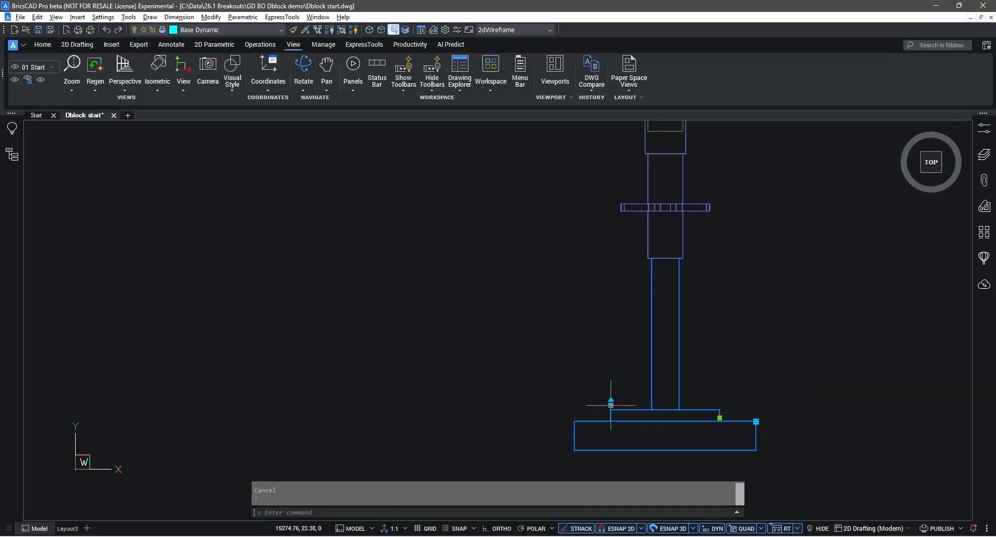
pyautogui.click(611, 403)
pyautogui.press('Escape')
pyautogui.press('Escape')
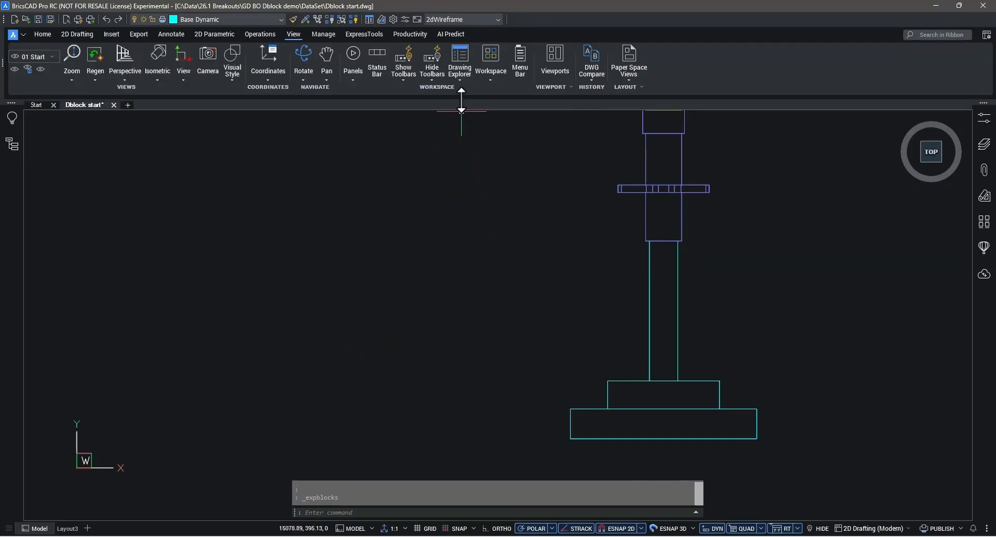
# - List the drawing's block definitions in the Drawing Explorer and filter them by "base" and by "db", clearing the filter at the end
pyautogui.click(459, 80)
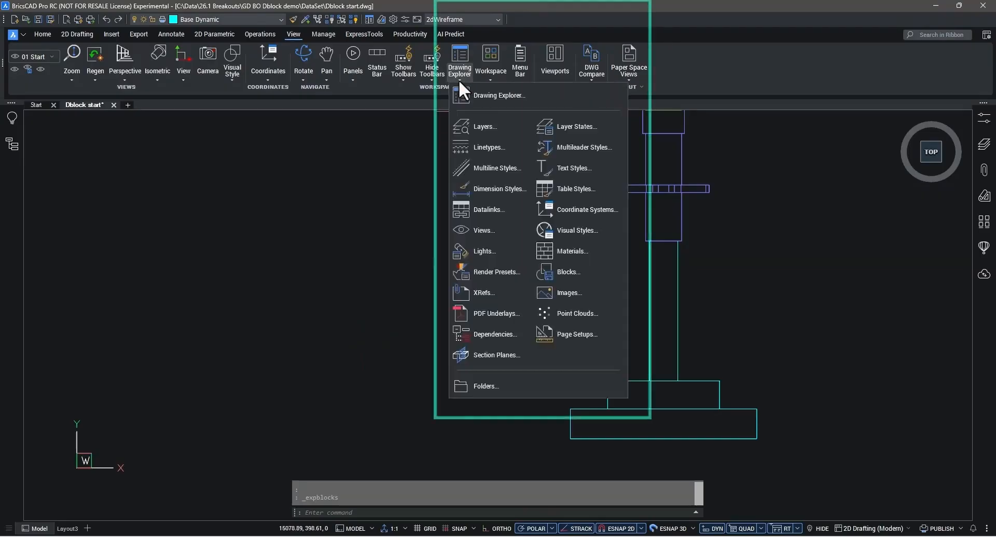
pyautogui.click(571, 283)
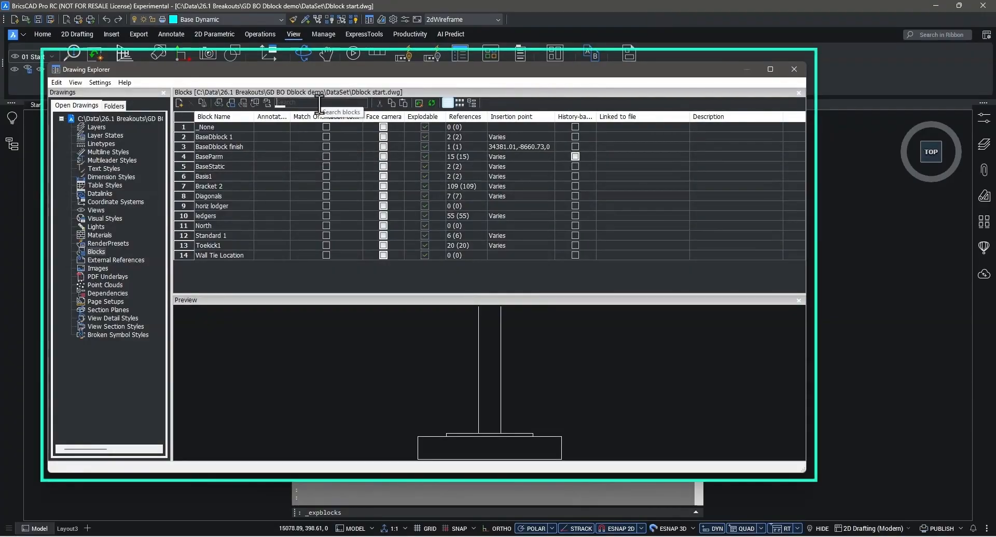
pyautogui.click(320, 103)
pyautogui.write('base')
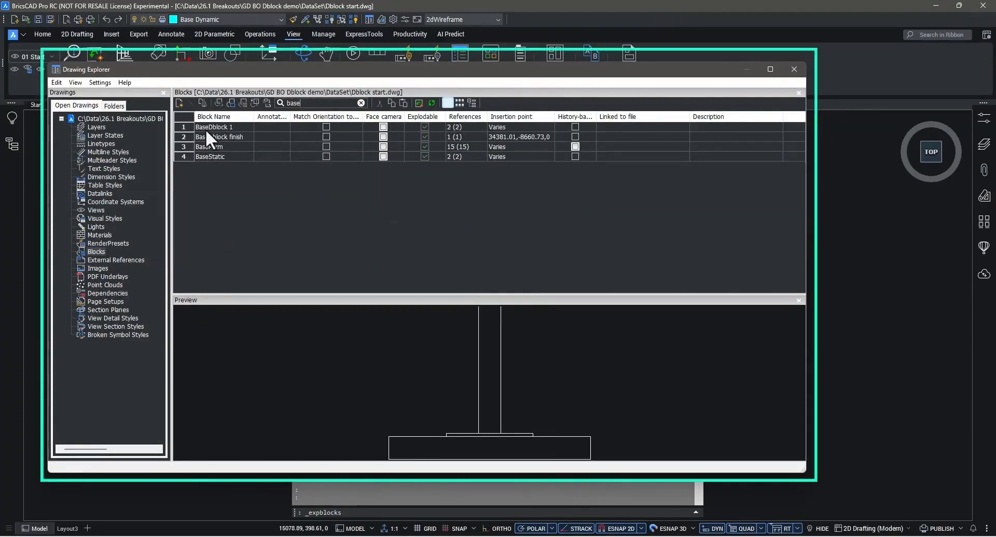
pyautogui.click(360, 103)
pyautogui.write('db')
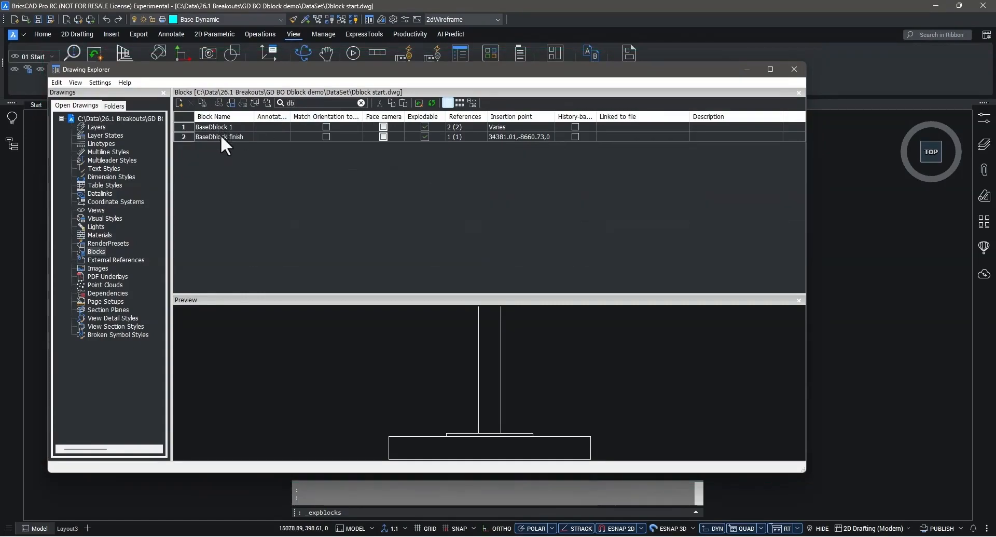
pyautogui.click(361, 103)
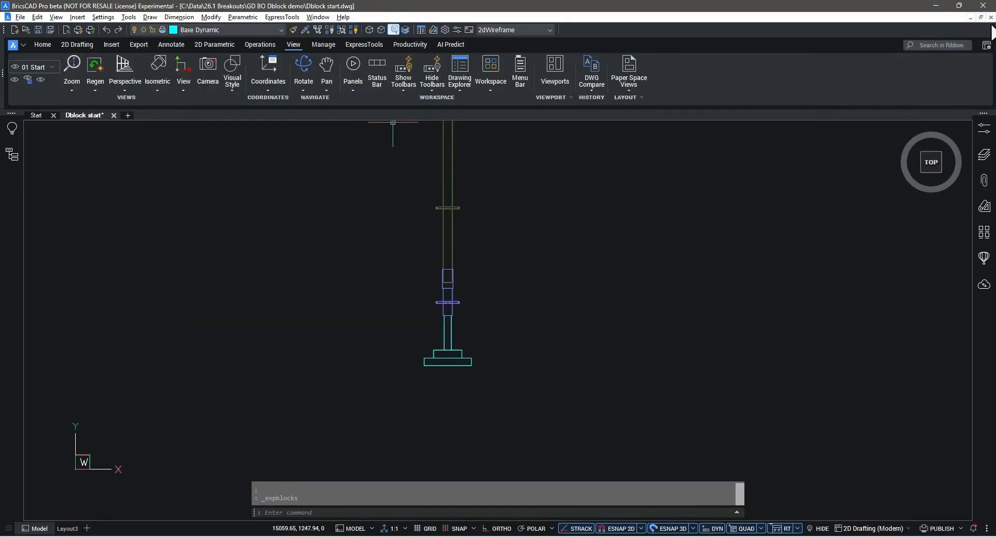
# - Compare the Dynamic and Parametric edit modes offered for BaseParm, BaseStatic and BaseDblock 1, cancelling the block edit
pyautogui.scroll(-5, 632, 234)
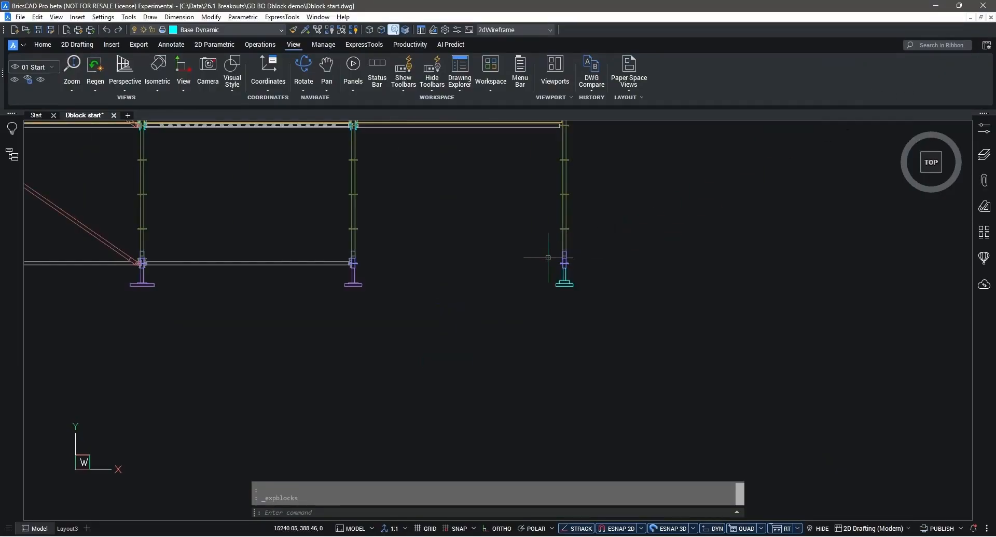
pyautogui.doubleClick(351, 277)
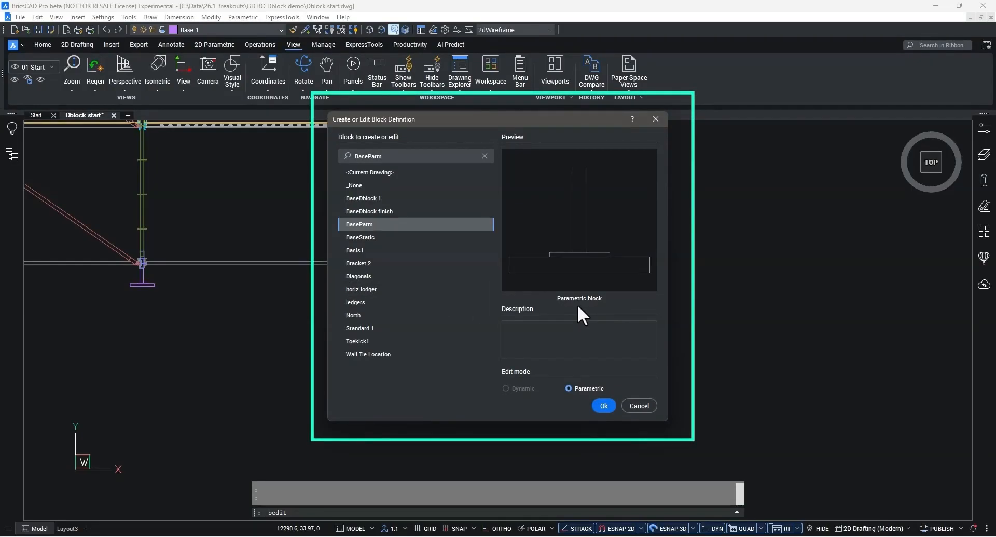
pyautogui.click(377, 238)
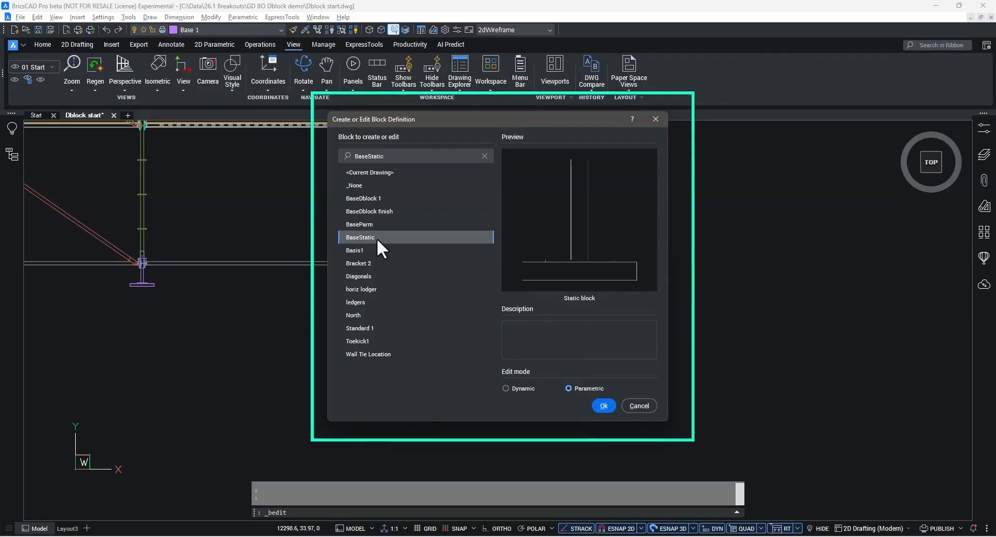
pyautogui.click(525, 388)
pyautogui.click(584, 387)
pyautogui.click(366, 197)
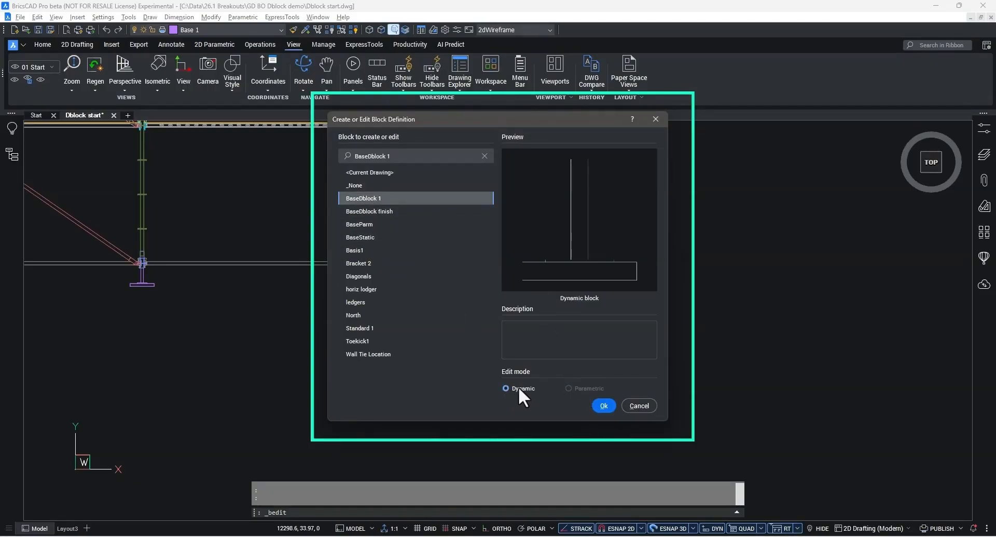
pyautogui.click(637, 406)
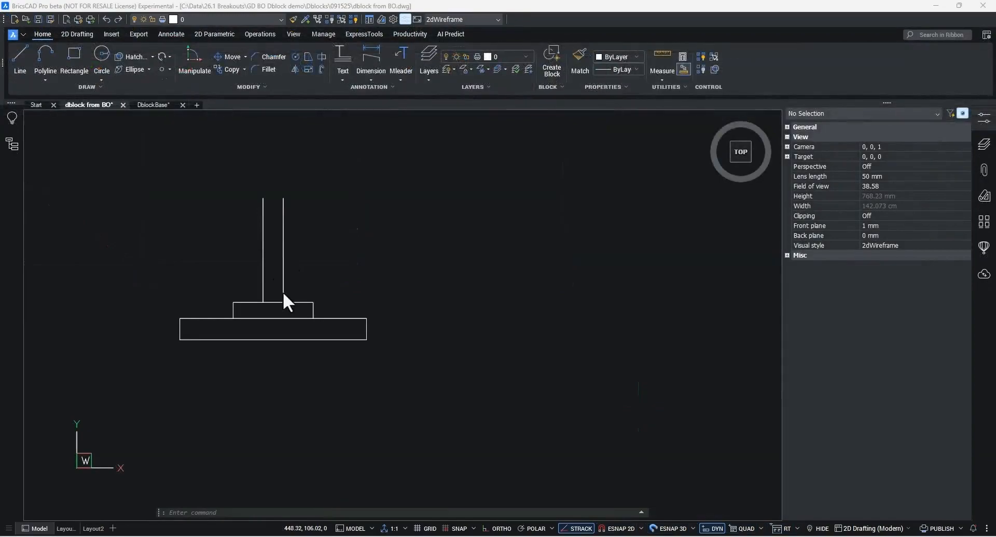
# - Switch the base block's visibility state from the wide version to 250 and stretch its upper plate upward using the height grip
pyautogui.click(266, 301)
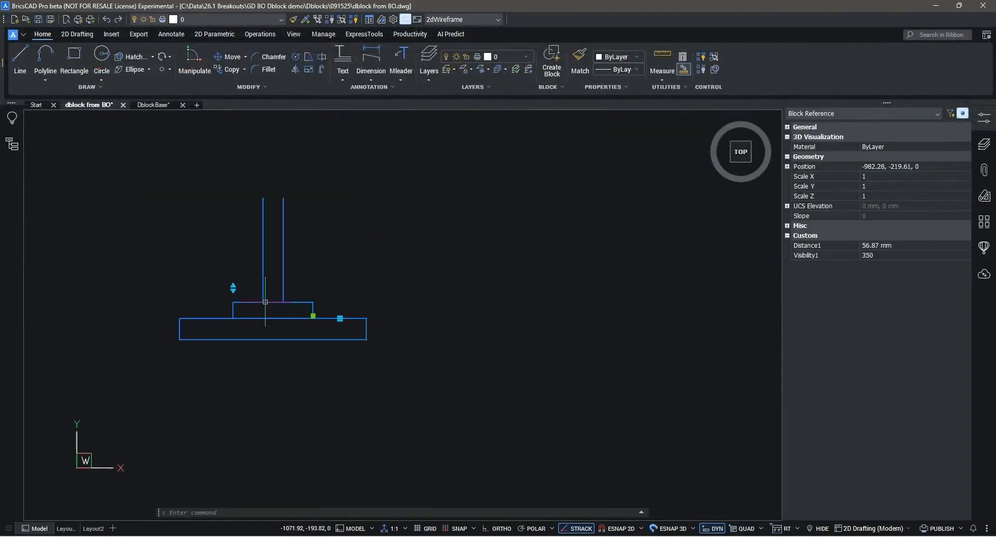
pyautogui.click(340, 319)
pyautogui.click(367, 335)
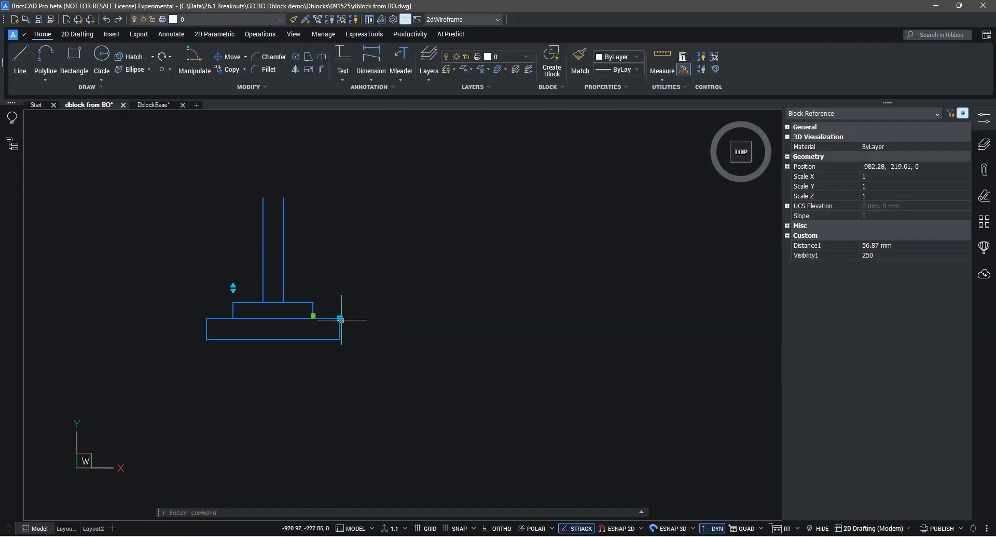
pyautogui.click(339, 319)
pyautogui.click(357, 335)
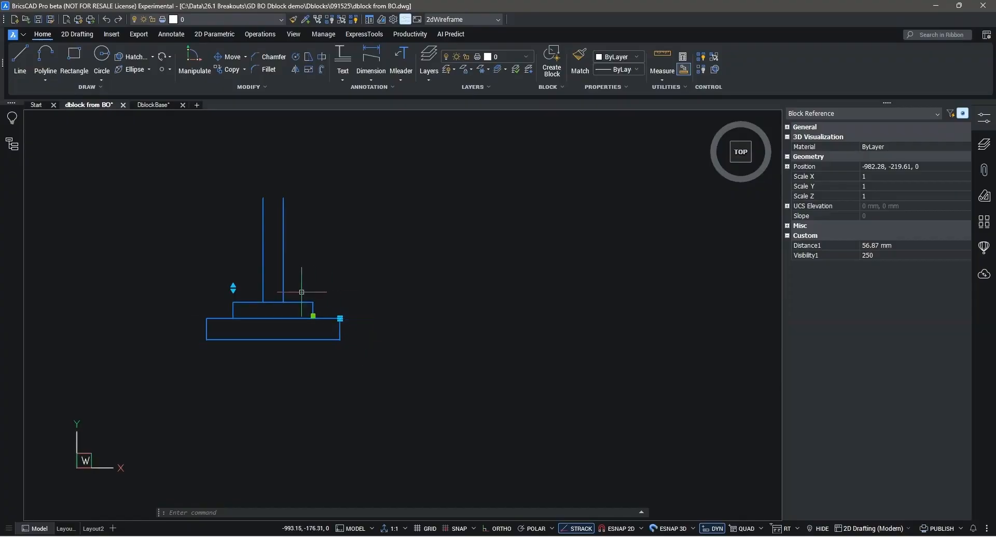
pyautogui.click(233, 289)
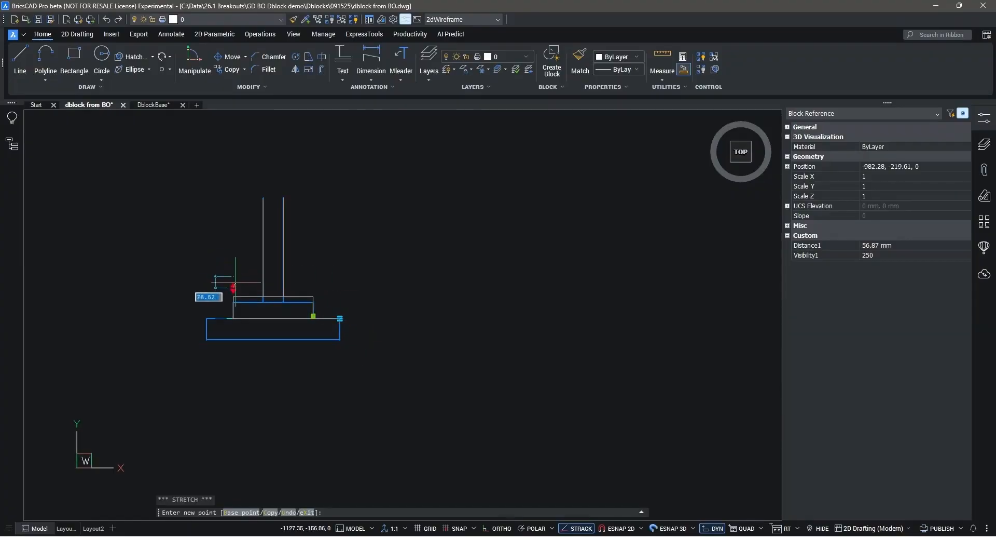
pyautogui.press('Escape')
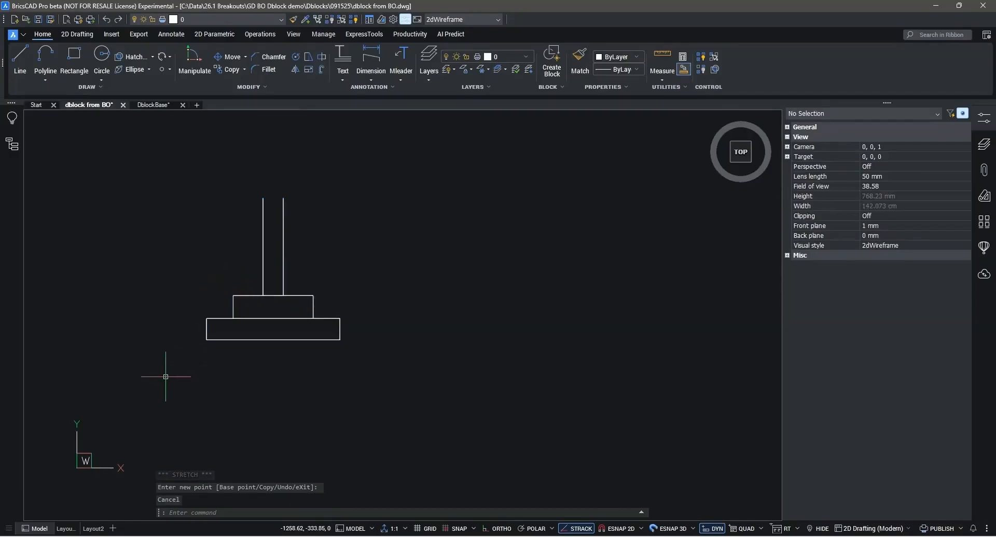
# - Open the BaseStatic block of the DblockBase drawing for editing in Dynamic edit mode
pyautogui.click(150, 105)
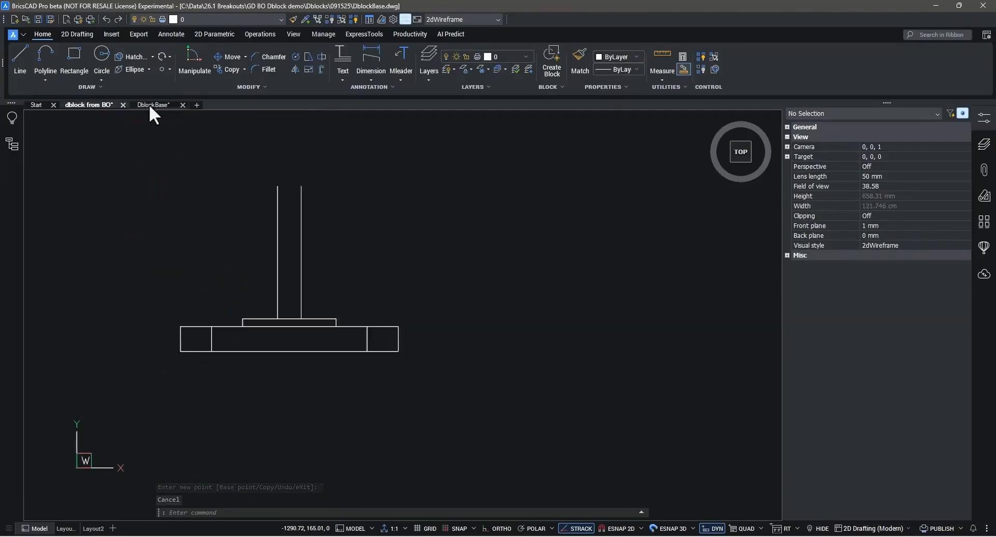
pyautogui.moveTo(312, 211); pyautogui.dragTo(262, 227)
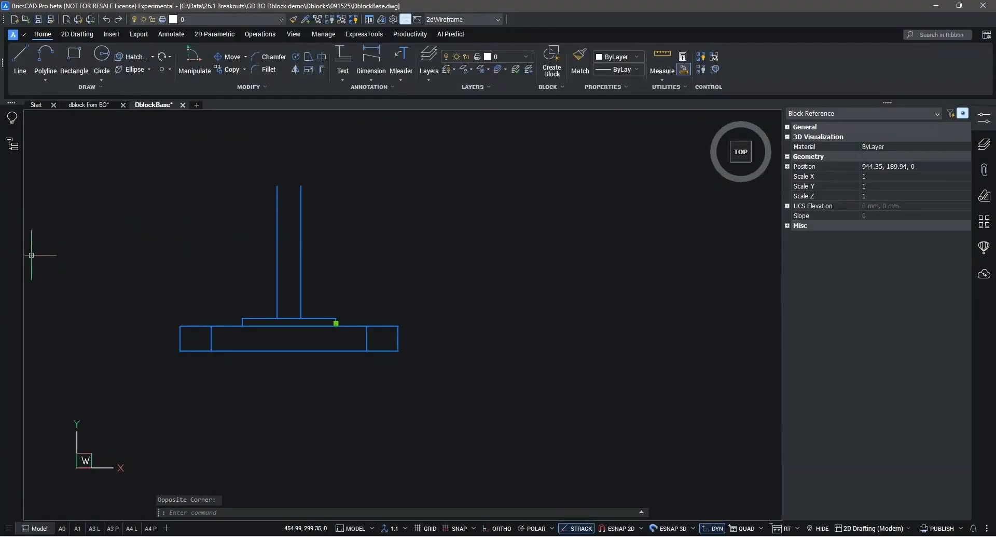
pyautogui.doubleClick(301, 259)
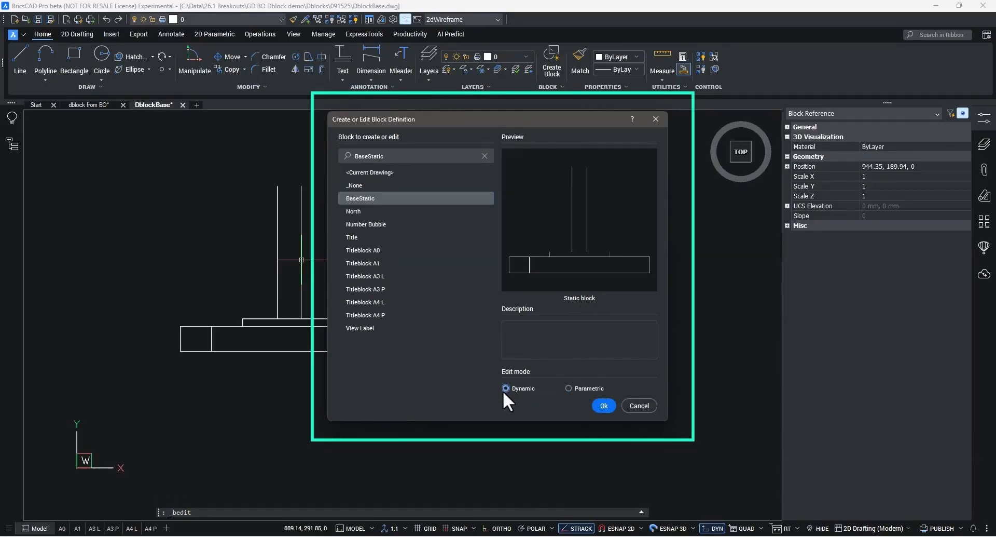
pyautogui.click(601, 404)
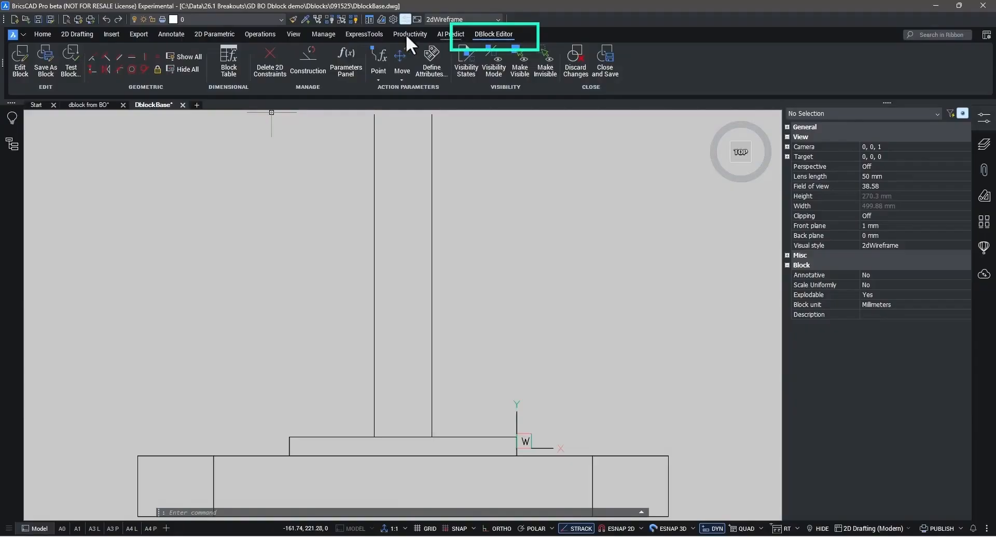
# - Review the Operations and DBlock Editor tools, and check the lower plate's outer and inner vertical lines and the distance between the inner ones
pyautogui.click(261, 34)
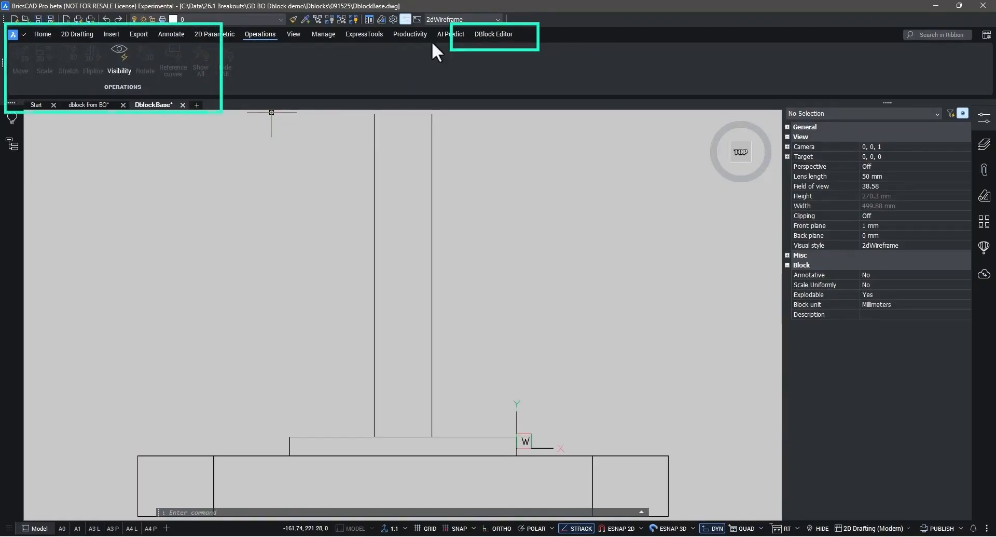
pyautogui.click(491, 36)
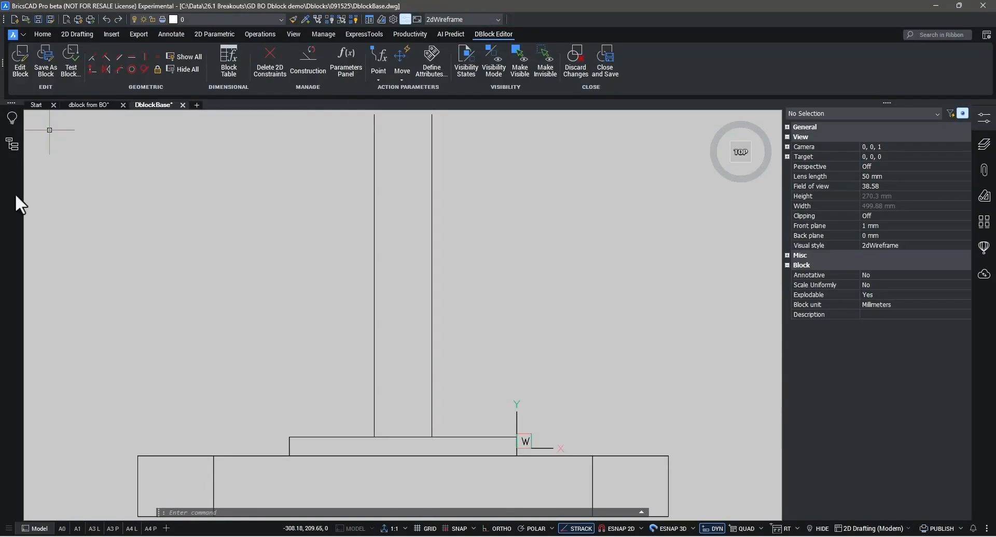
pyautogui.scroll(-3, 297, 229)
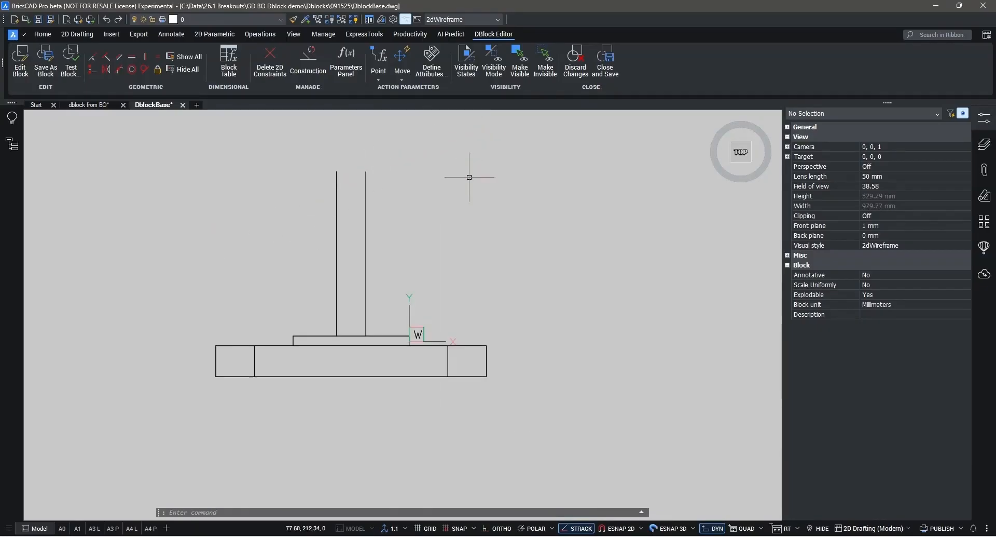
pyautogui.scroll(3, 451, 360)
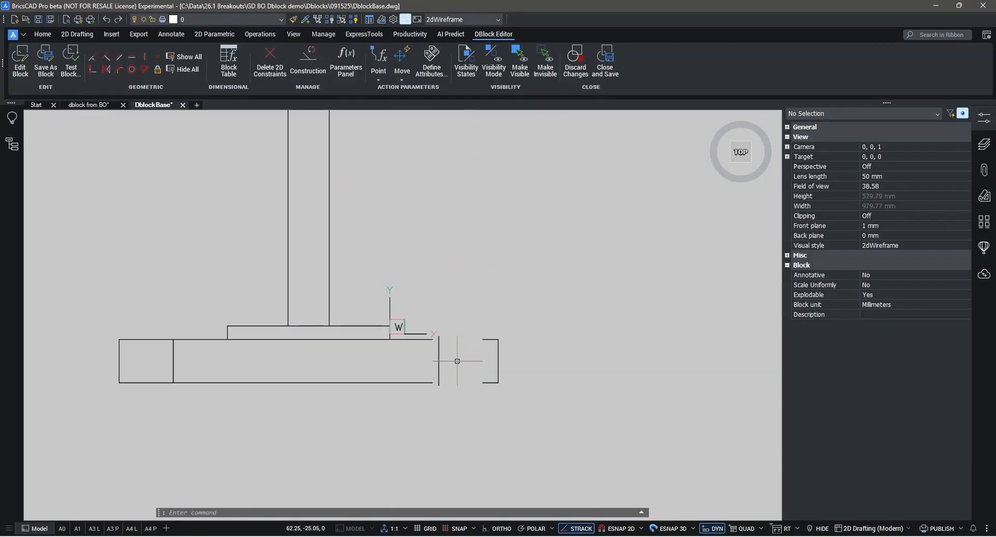
pyautogui.click(496, 360)
pyautogui.press('Escape')
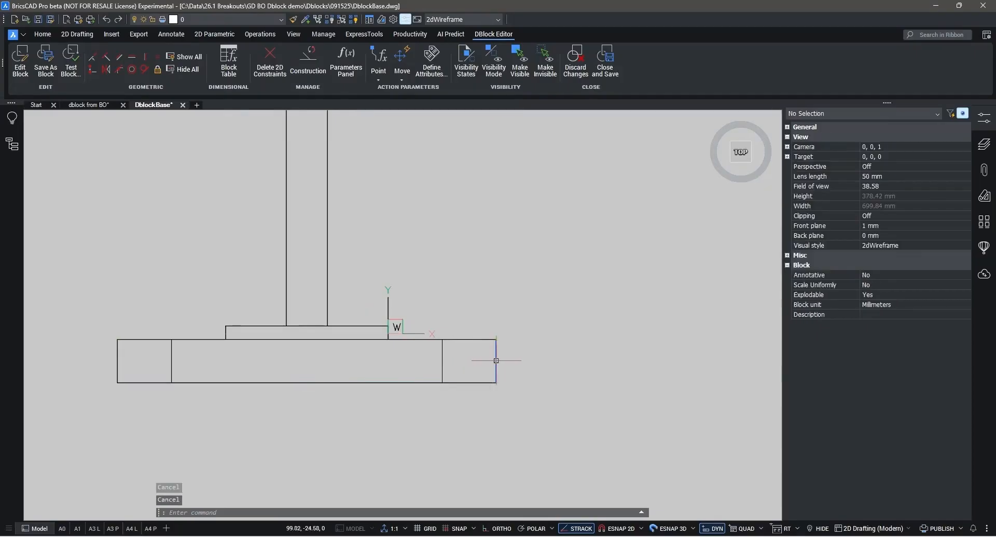
pyautogui.click(443, 361)
pyautogui.click(172, 368)
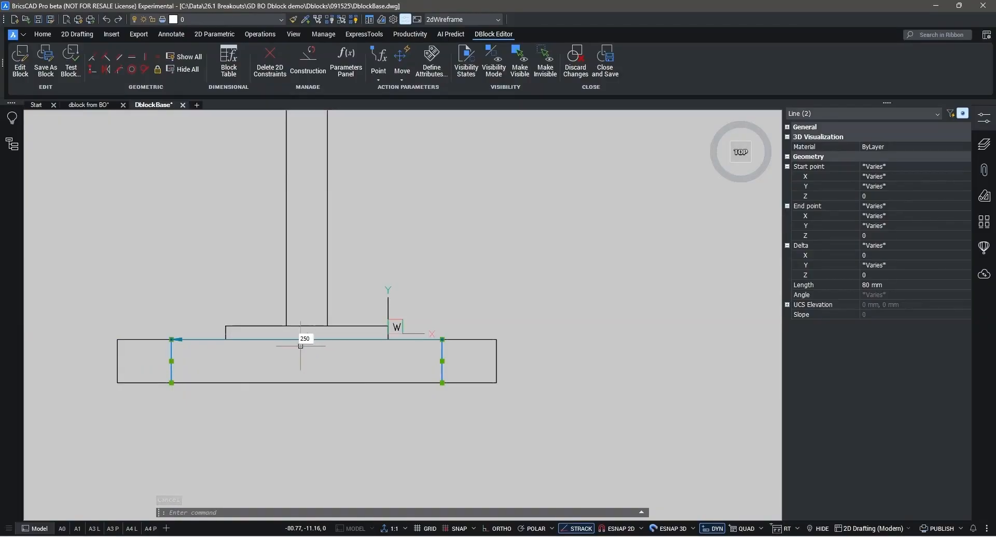
pyautogui.press('Escape')
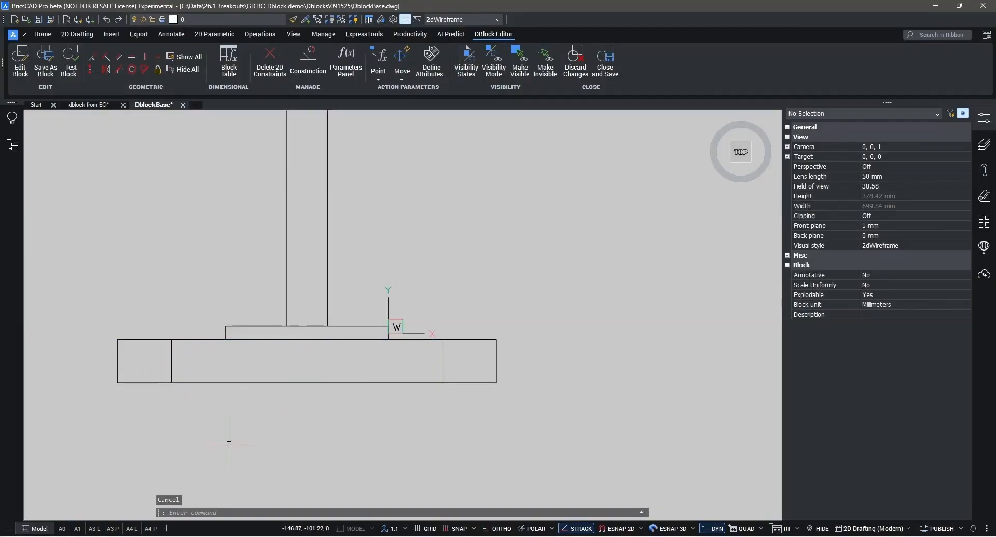
# - Add a Visibility parameter with one grip at the upper-right corner of the wide lower plate
pyautogui.click(384, 75)
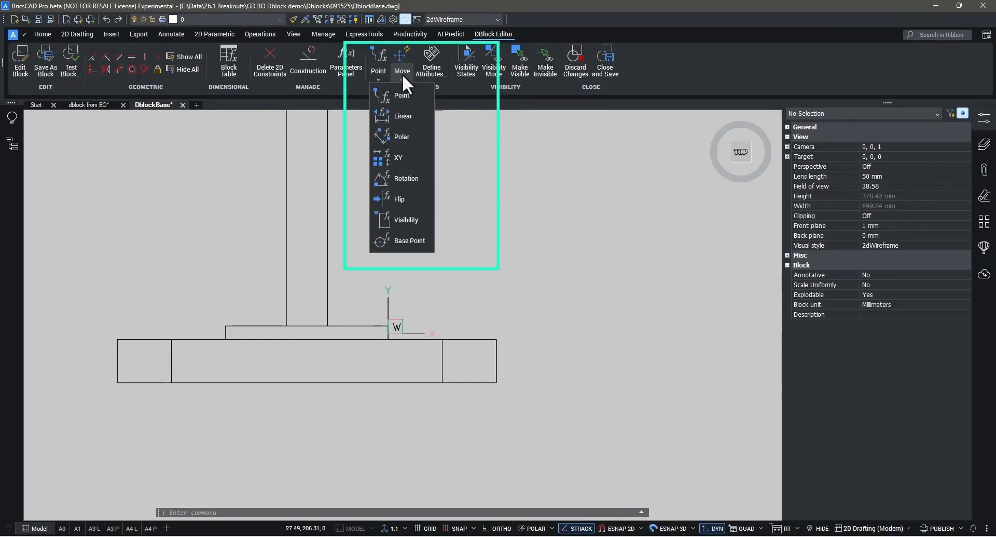
pyautogui.click(403, 224)
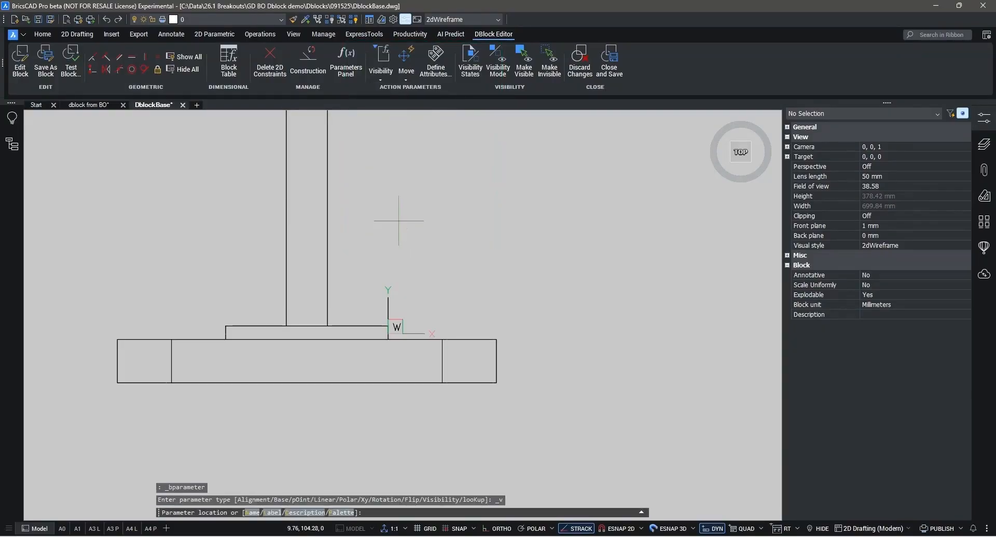
pyautogui.click(496, 339)
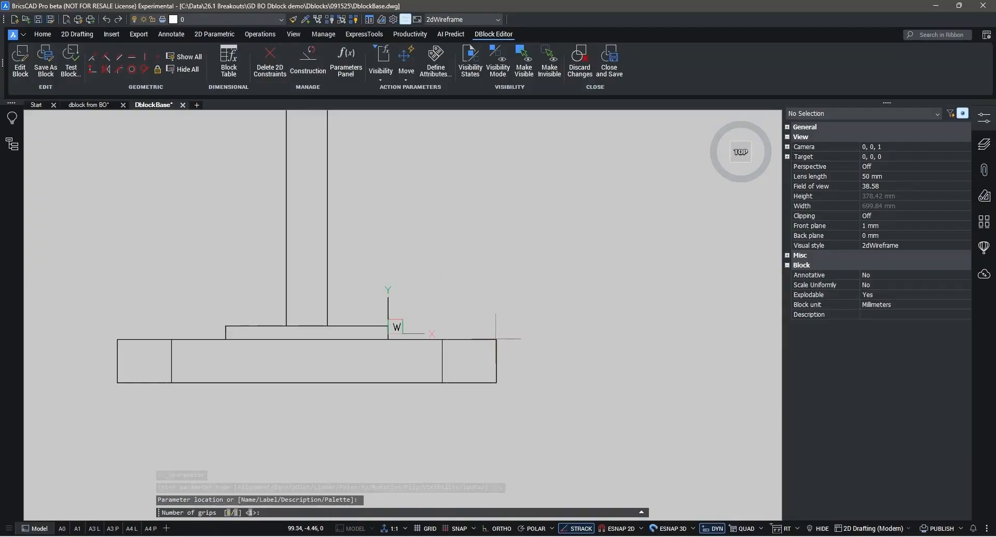
pyautogui.press('Return')
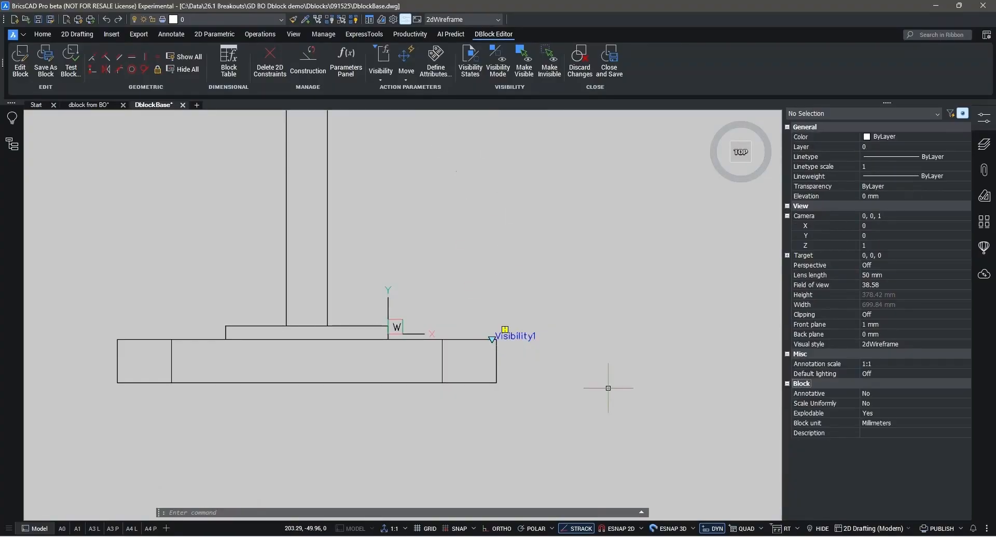
# - Rename the visibility parameter as "Block width"
pyautogui.click(507, 334)
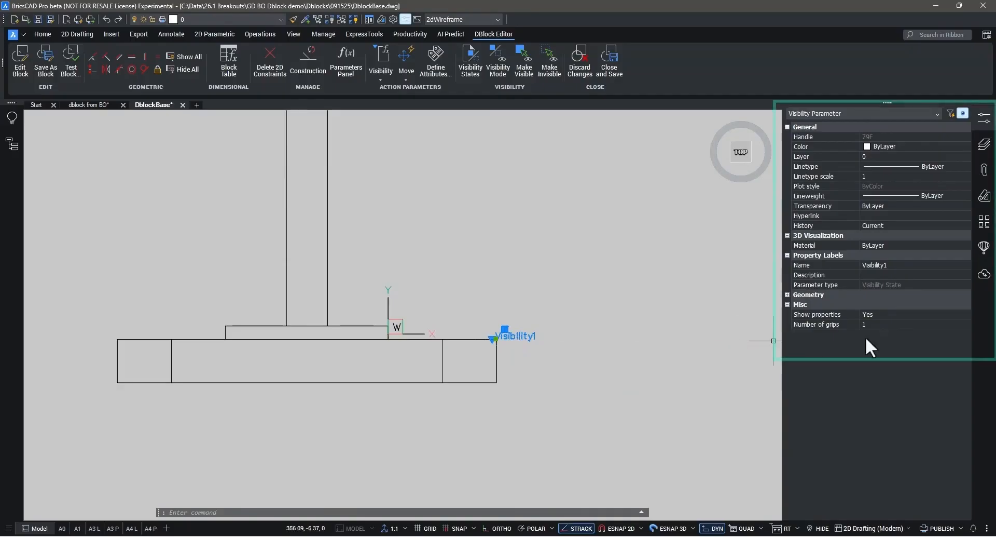
pyautogui.click(896, 265)
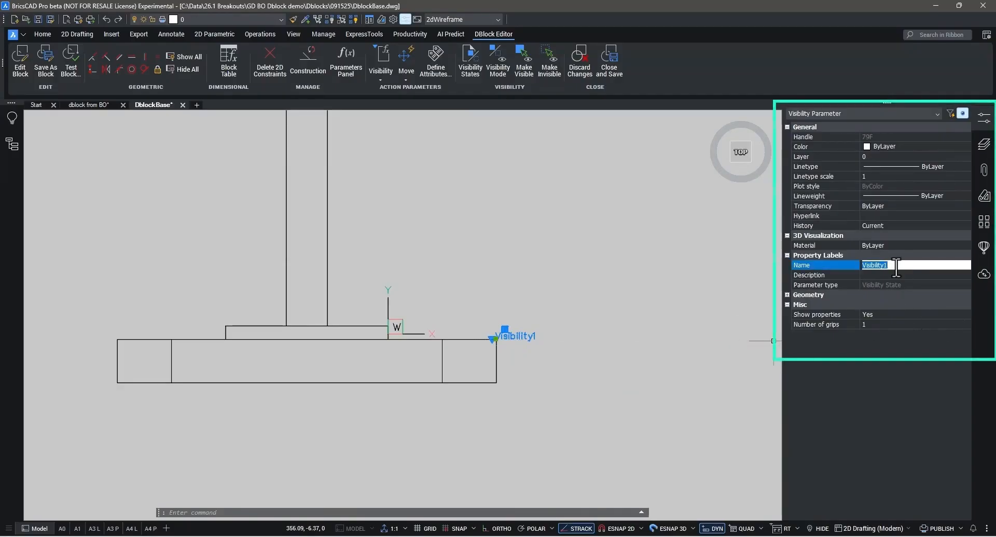
pyautogui.write('Bloc')
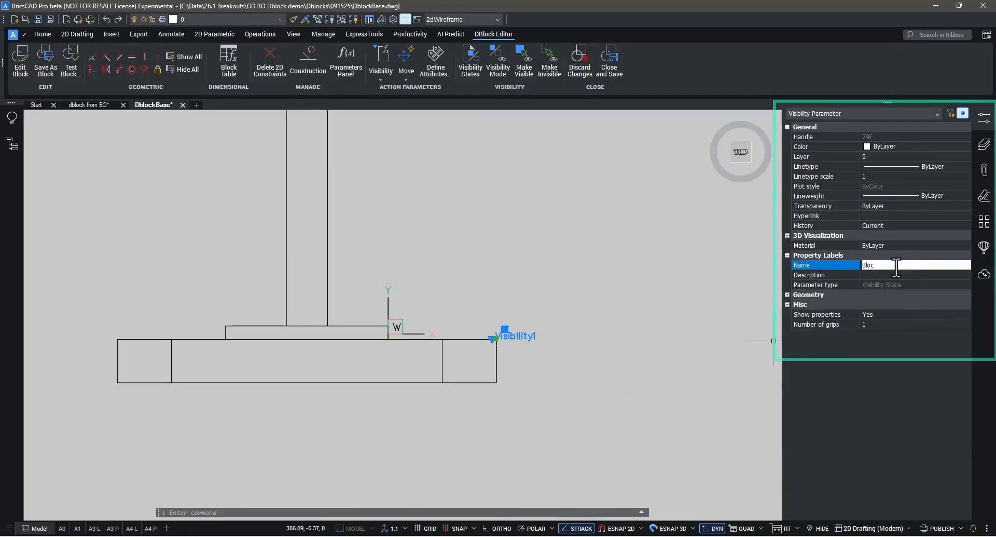
pyautogui.write('k width')
pyautogui.press('Return')
# - Rename the default visibility state as 350 and add a state 250 that leaves the visibility of existing objects unchanged
pyautogui.click(469, 67)
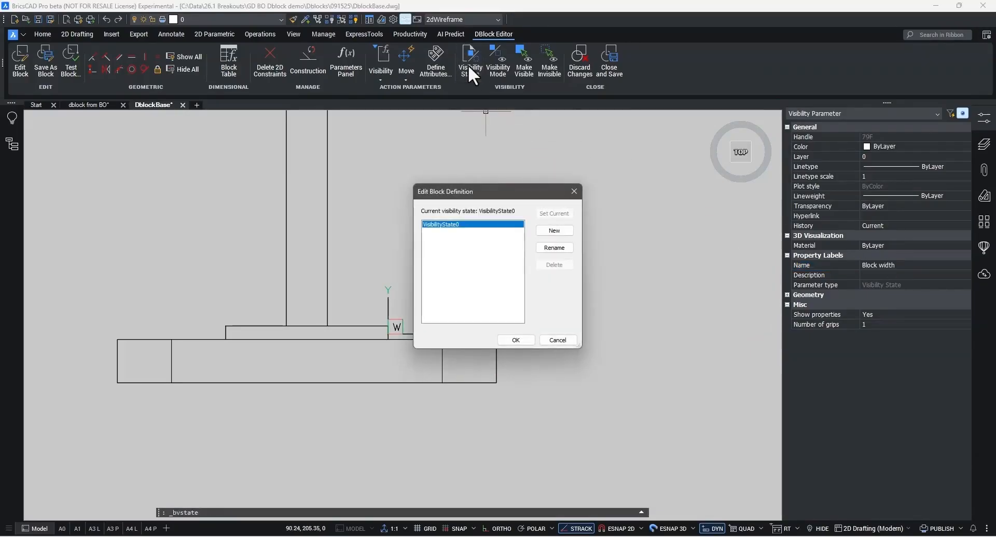
pyautogui.click(555, 248)
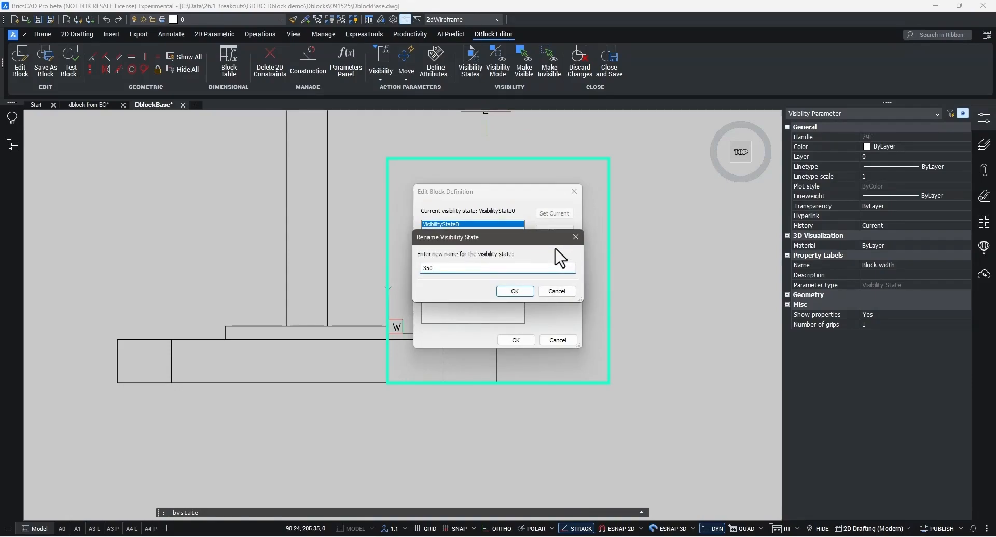
pyautogui.click(516, 291)
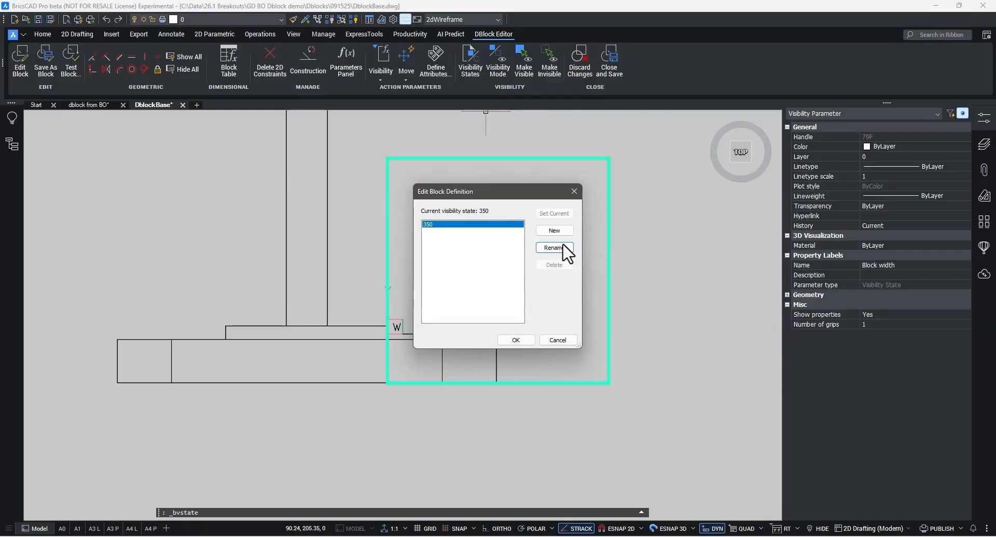
pyautogui.click(554, 231)
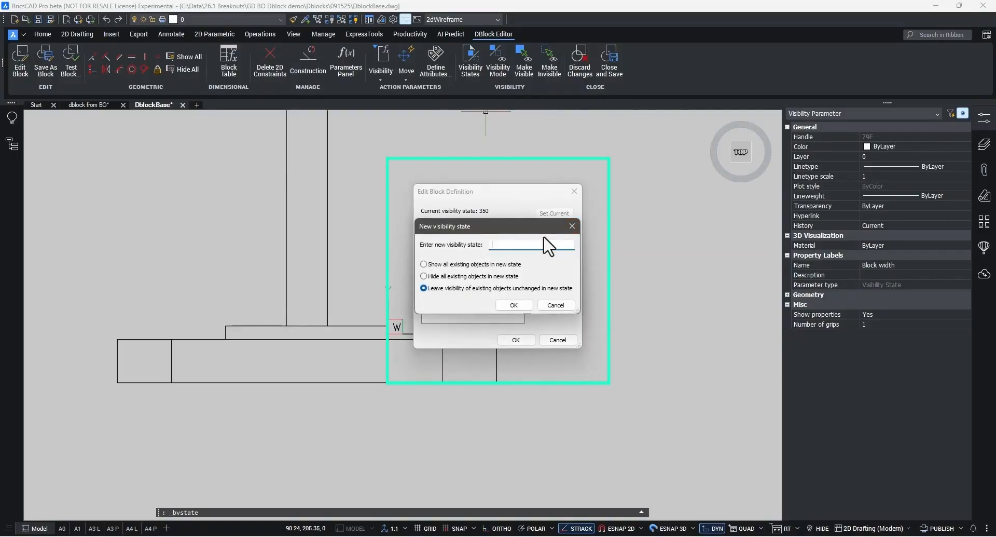
pyautogui.write('250')
pyautogui.click(514, 305)
pyautogui.click(515, 340)
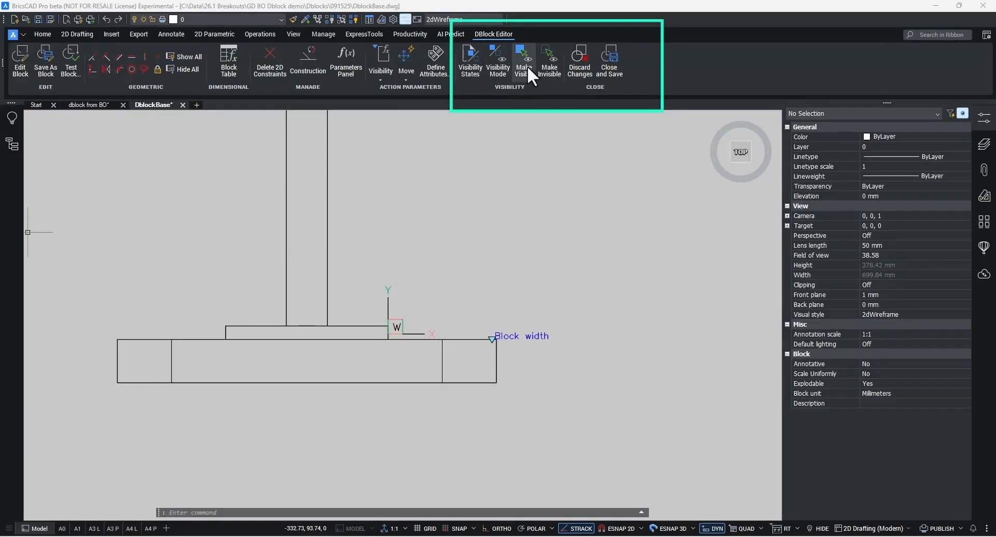
# - Make the lower plate's two inner vertical lines invisible for the current visibility state only
pyautogui.click(551, 64)
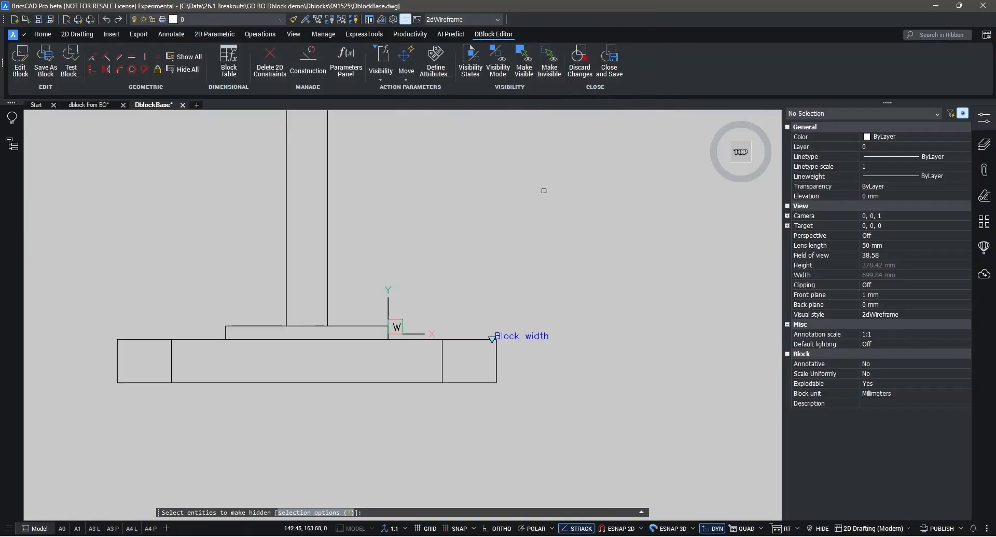
pyautogui.click(459, 357)
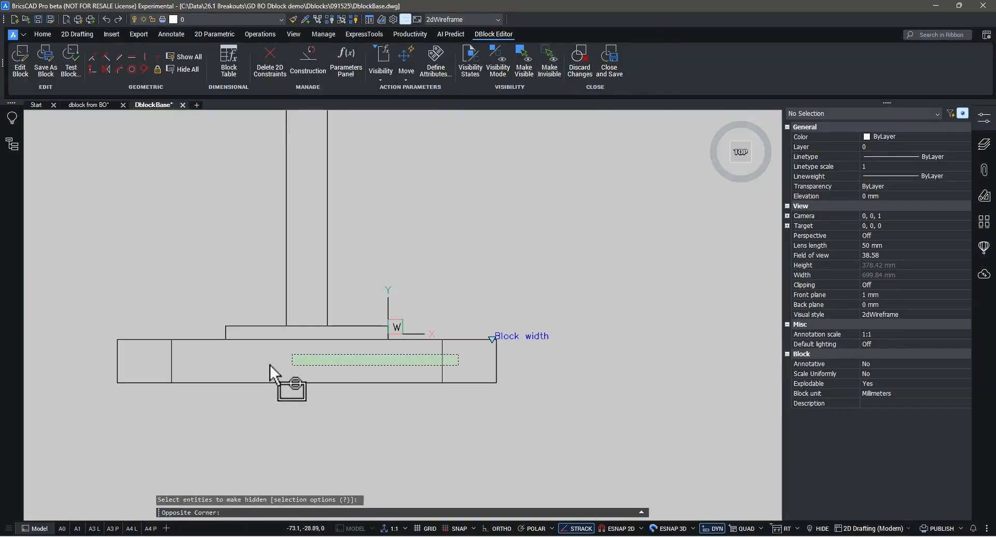
pyautogui.click(134, 359)
pyautogui.press('Return')
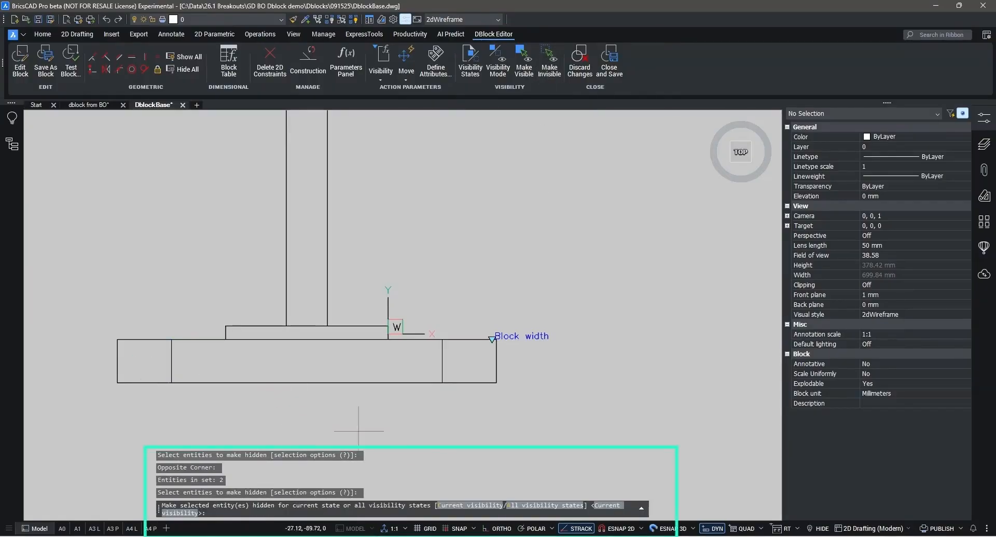
pyautogui.click(443, 500)
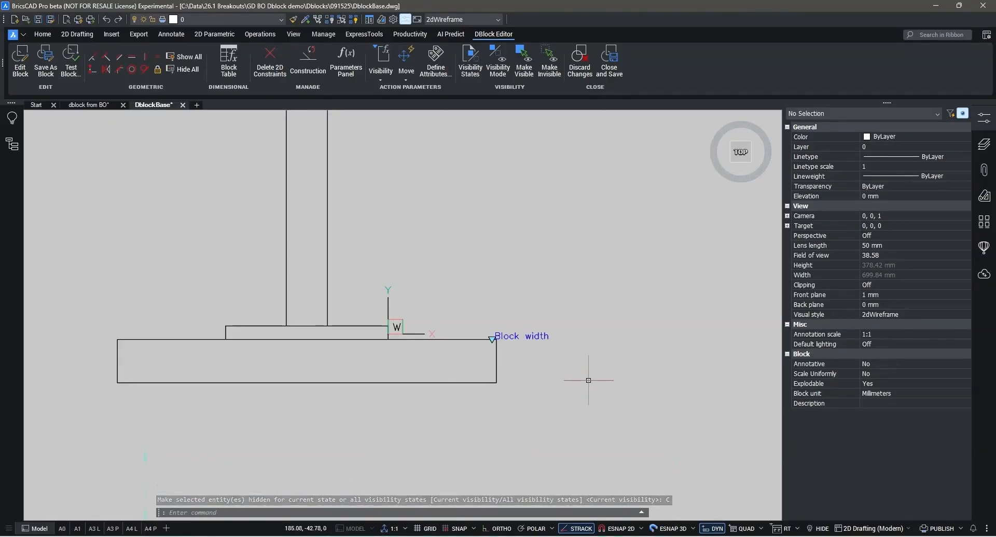
# - Set 250 as the block's current visibility state
pyautogui.click(465, 74)
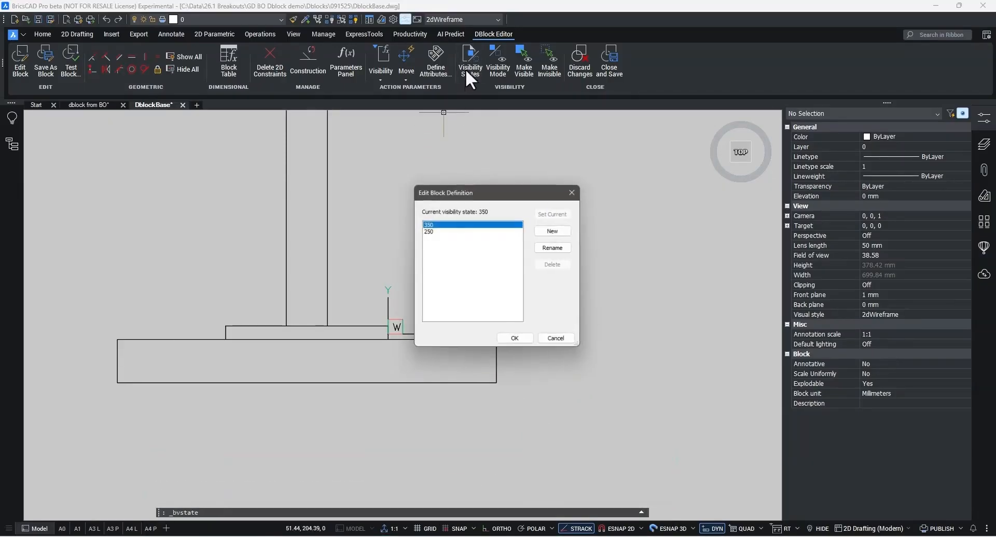
pyautogui.click(426, 231)
pyautogui.click(555, 213)
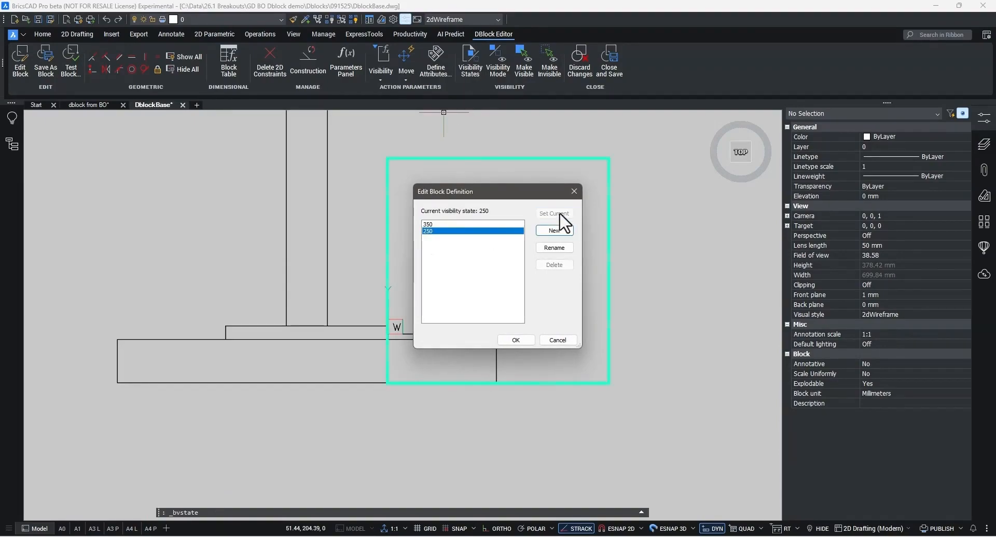
pyautogui.click(517, 339)
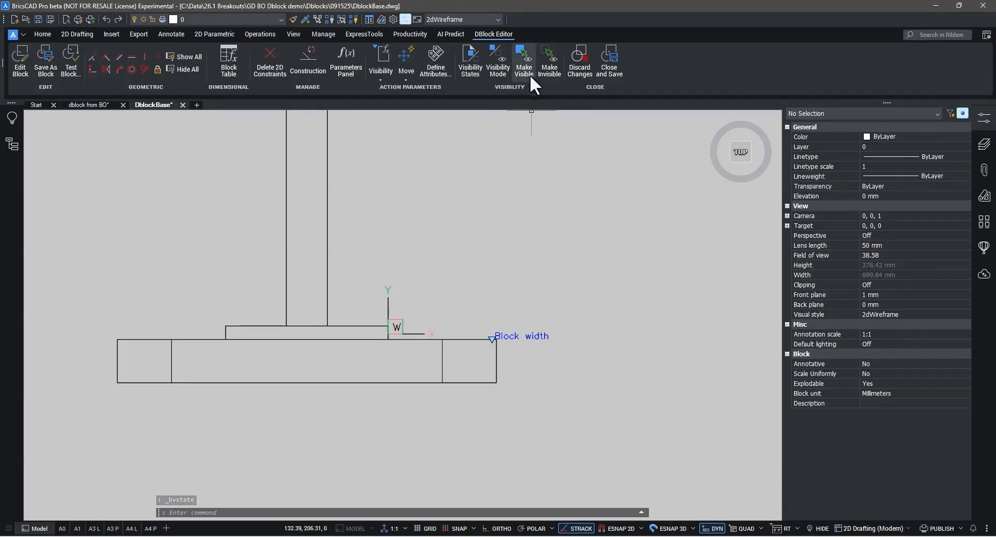
# - Make the lower plate's outer segments beyond the two inner vertical lines, on both ends, invisible for the current visibility state only
pyautogui.click(550, 57)
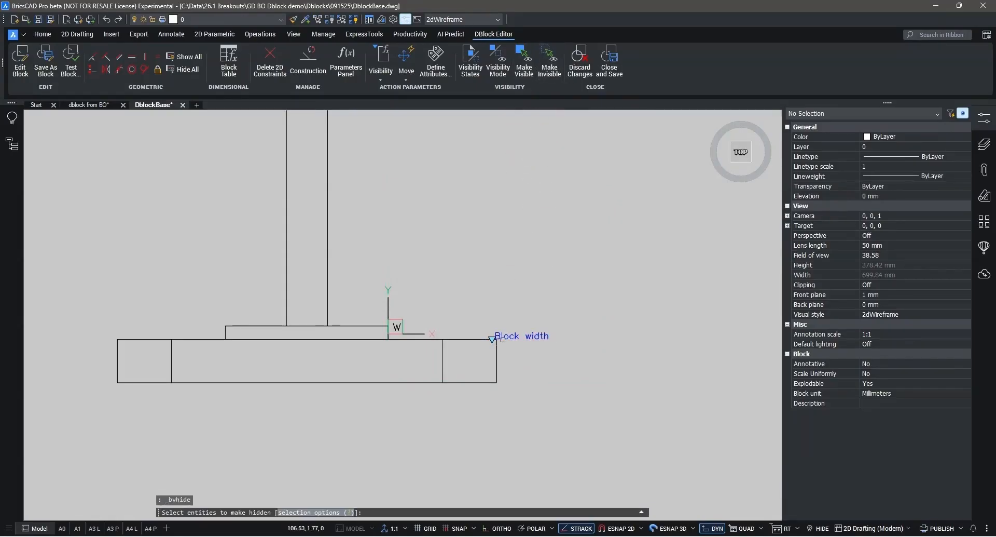
pyautogui.click(473, 326)
pyautogui.click(463, 402)
pyautogui.click(510, 365)
pyautogui.click(482, 372)
pyautogui.click(149, 318)
pyautogui.click(86, 399)
pyautogui.press('Return')
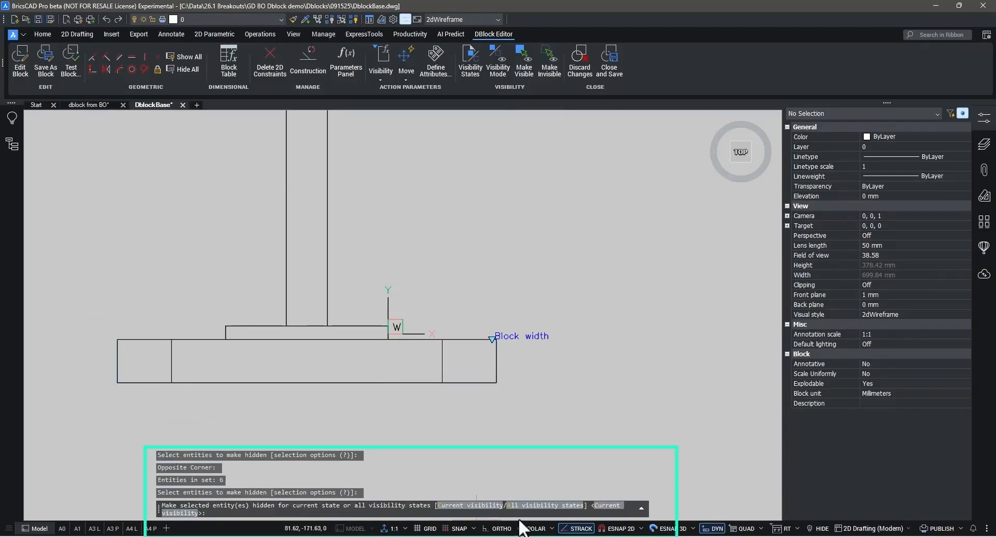
pyautogui.click(474, 511)
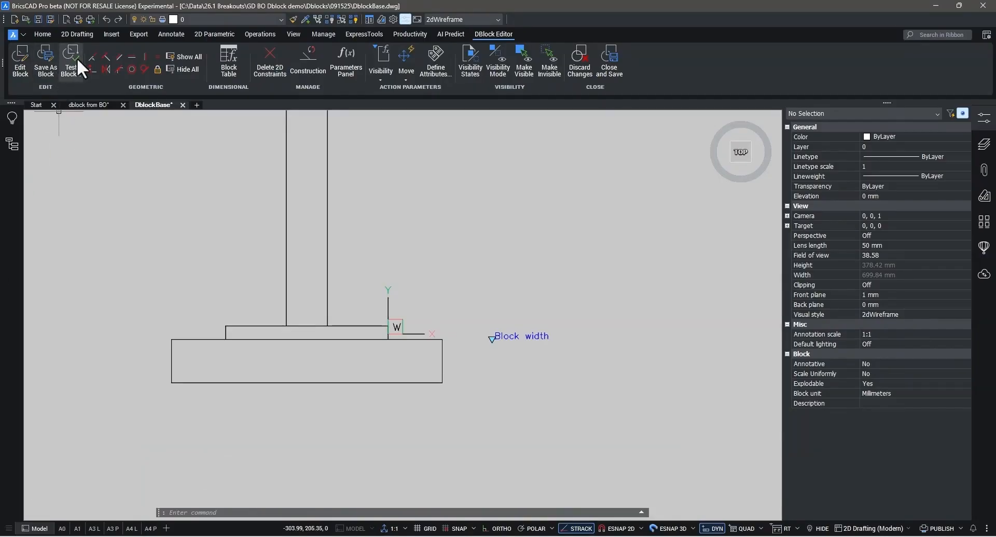
# - Test the block by switching its Block width to 250 in a test window, and close that window
pyautogui.click(70, 72)
pyautogui.scroll(-2, 511, 233)
pyautogui.moveTo(501, 262); pyautogui.dragTo(454, 254)
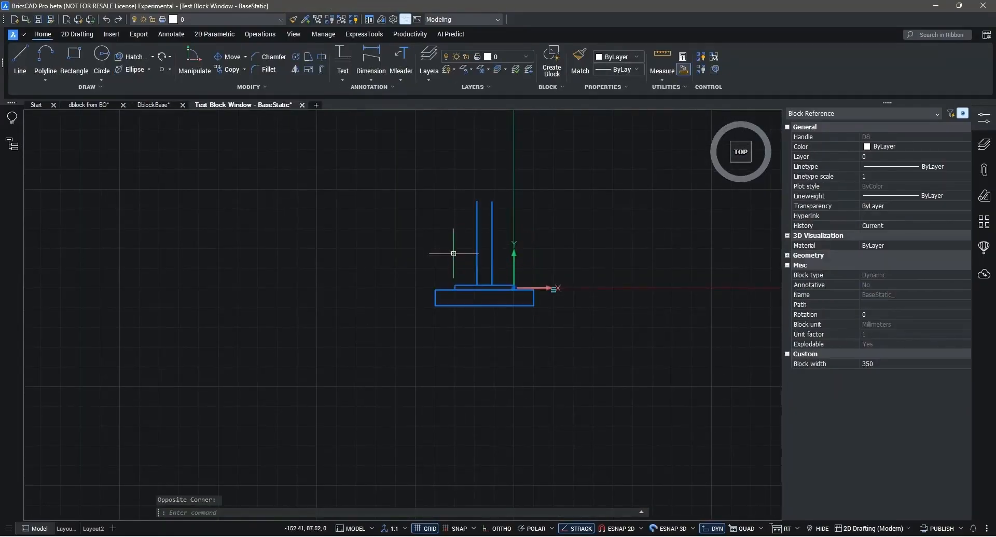
pyautogui.scroll(3, 525, 311)
pyautogui.click(597, 248)
pyautogui.click(599, 250)
pyautogui.click(598, 250)
pyautogui.click(630, 262)
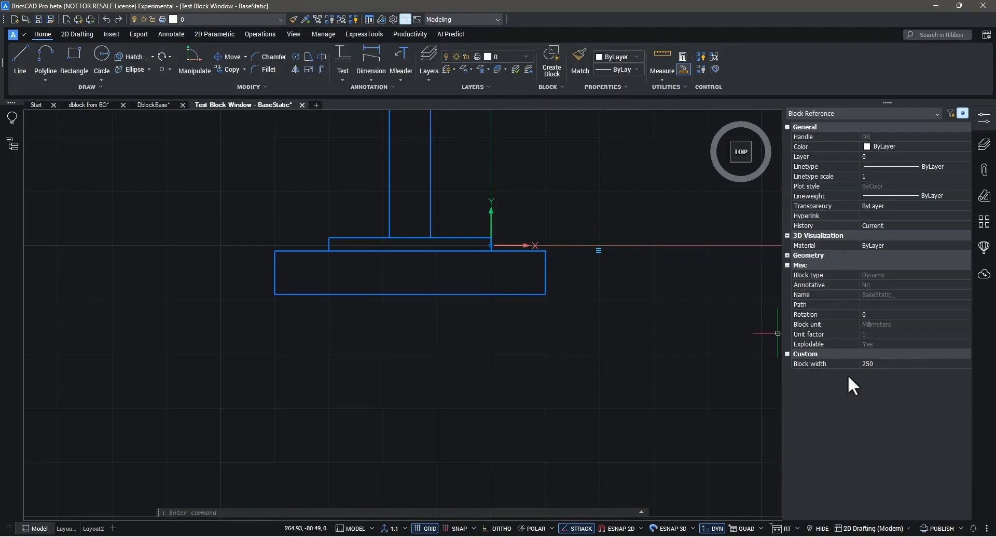
pyautogui.click(302, 105)
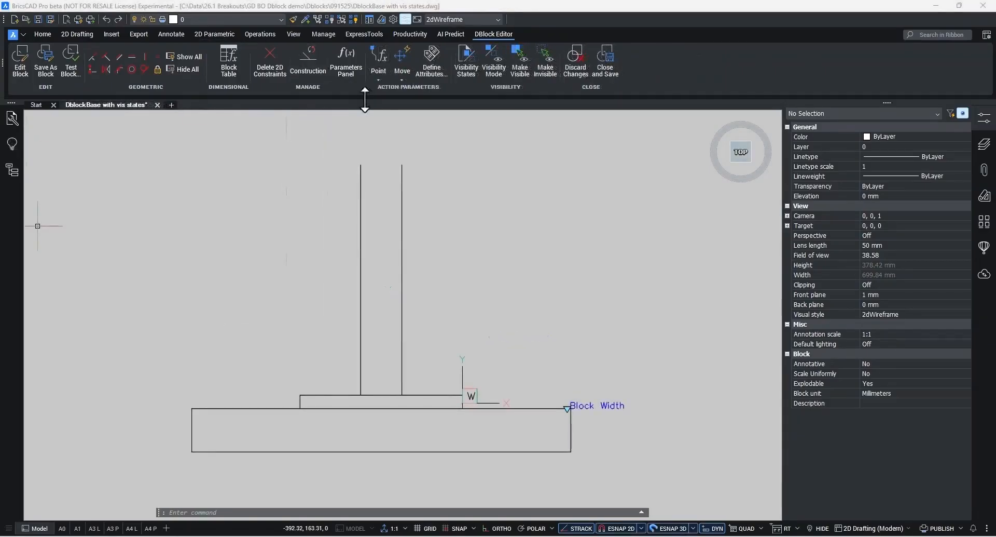
# - Add a vertical linear parameter along the upper plate's left edge from bottom to top corner, with the label beside it and two grips
pyautogui.click(378, 79)
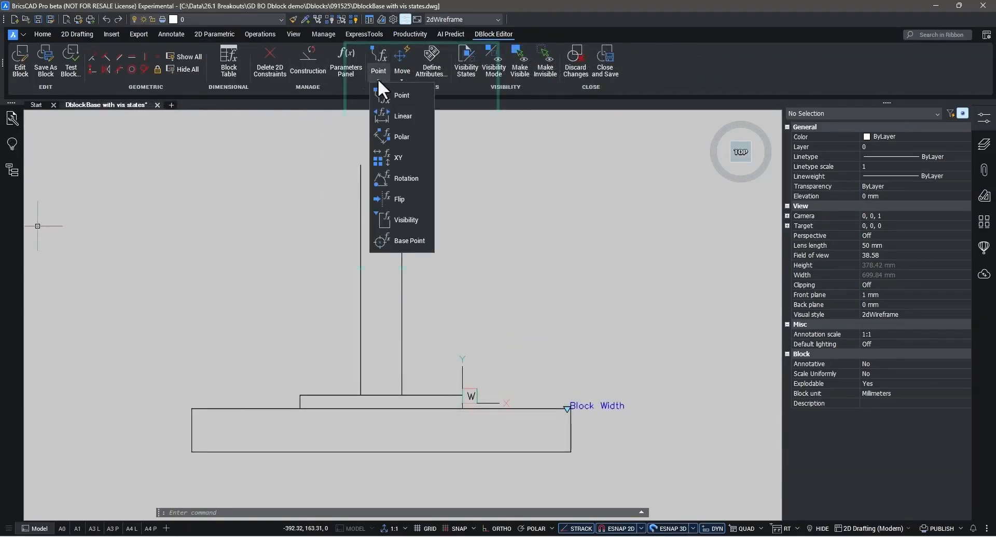
pyautogui.click(405, 117)
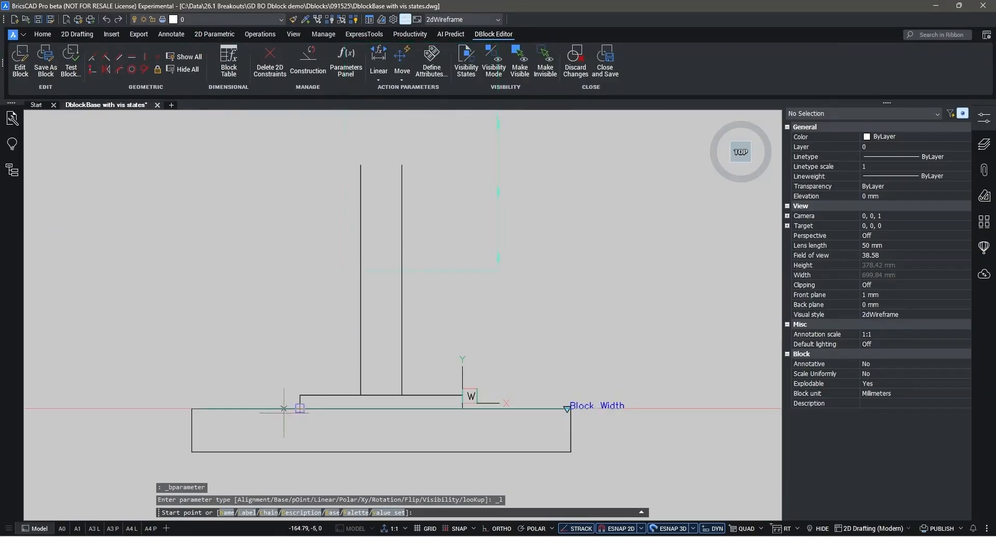
pyautogui.scroll(2, 307, 402)
pyautogui.click(297, 391)
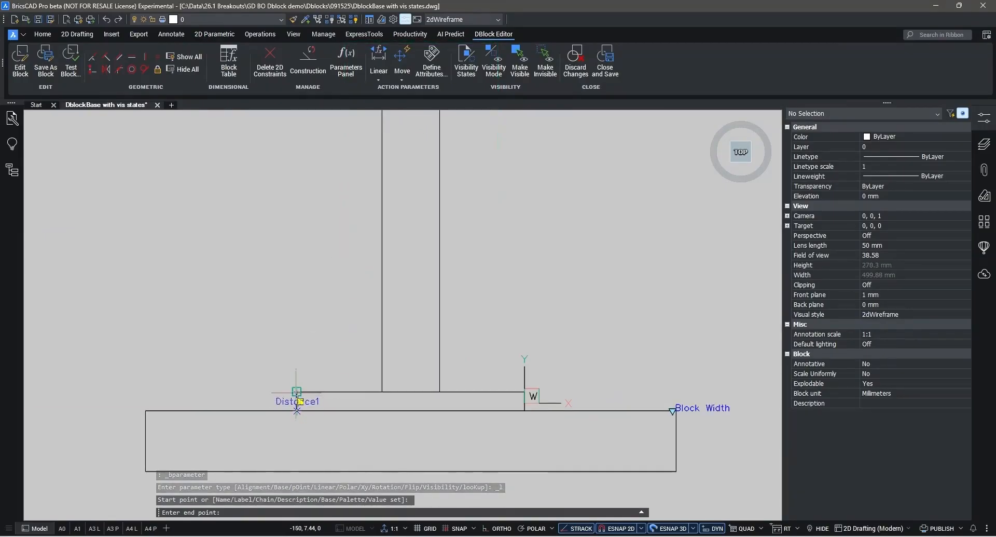
pyautogui.click(524, 392)
pyautogui.scroll(-2, 525, 399)
pyautogui.click(187, 376)
pyautogui.press('Return')
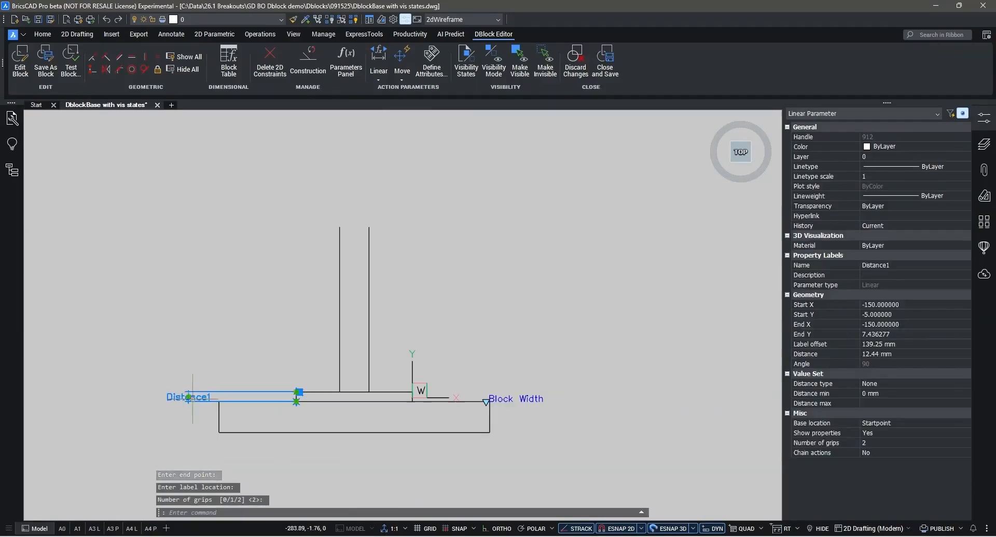
# - Rename the linear parameter as Height
pyautogui.click(886, 264)
pyautogui.write('He')
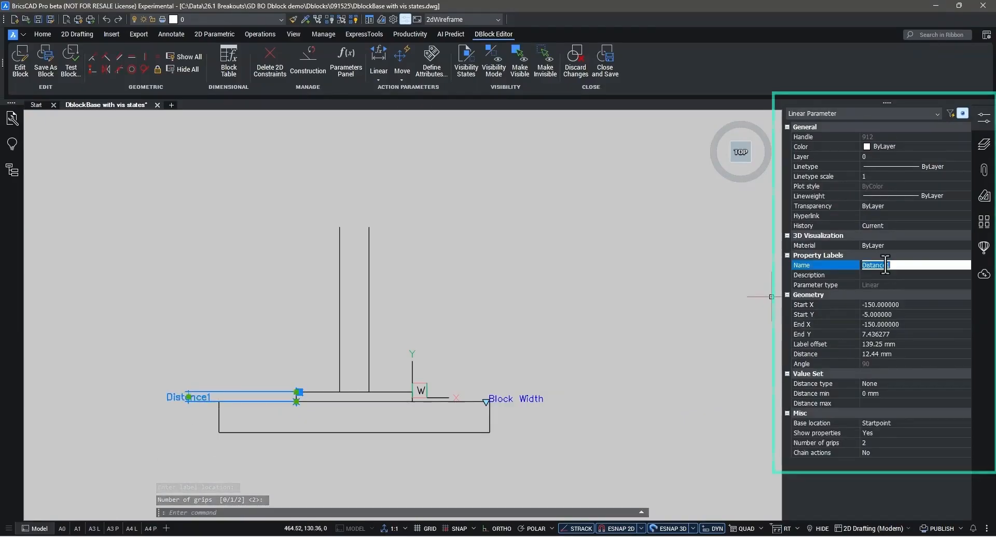
pyautogui.write('ight')
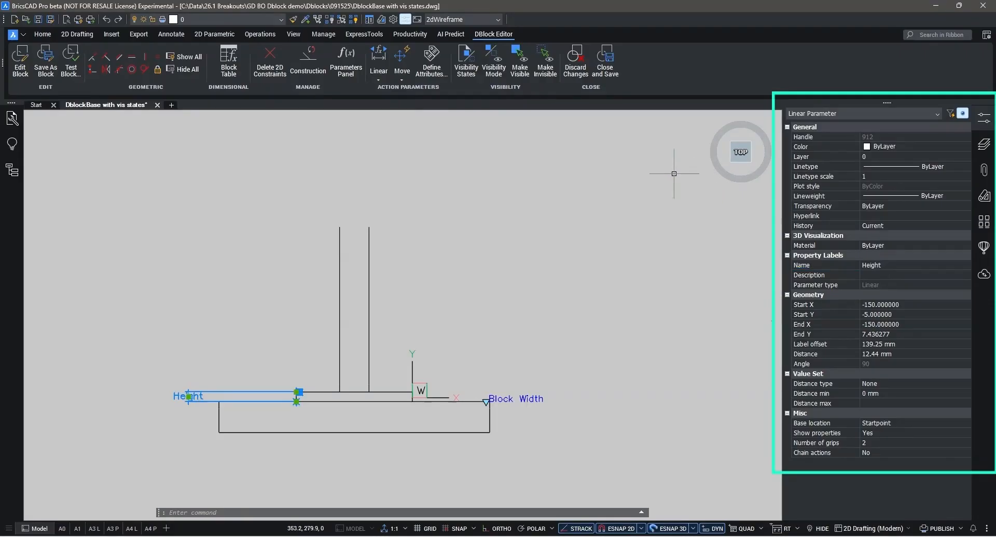
# - Define a Stretch action on the Height parameter's upper point, with a stretch frame around the upper plate's top edge and the column's lower ends
pyautogui.click(404, 79)
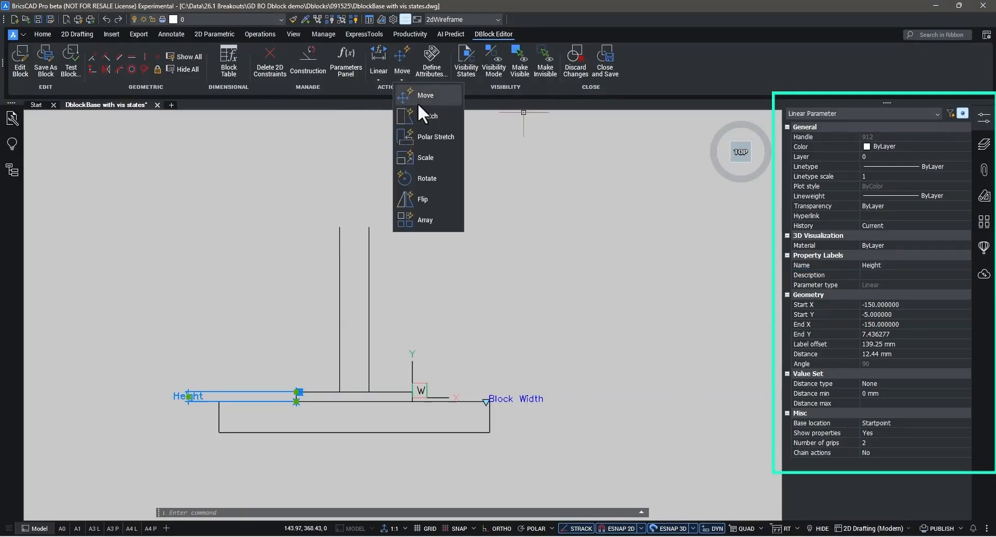
pyautogui.click(419, 112)
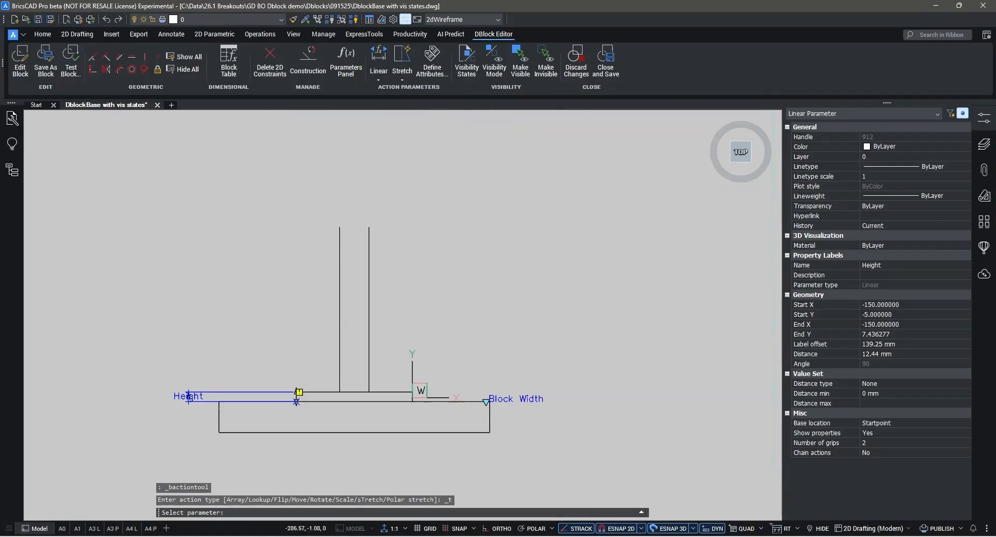
pyautogui.click(187, 396)
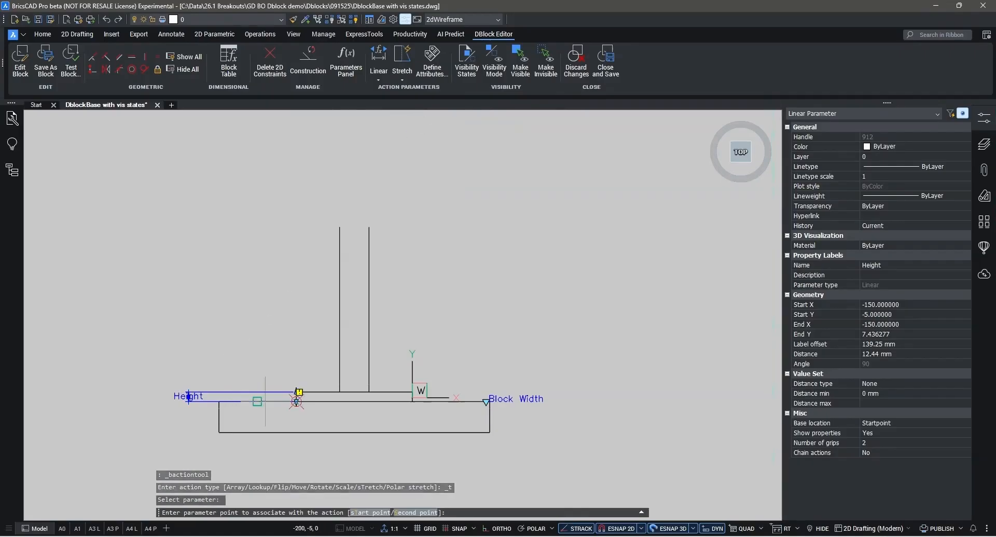
pyautogui.scroll(3, 275, 396)
pyautogui.click(341, 379)
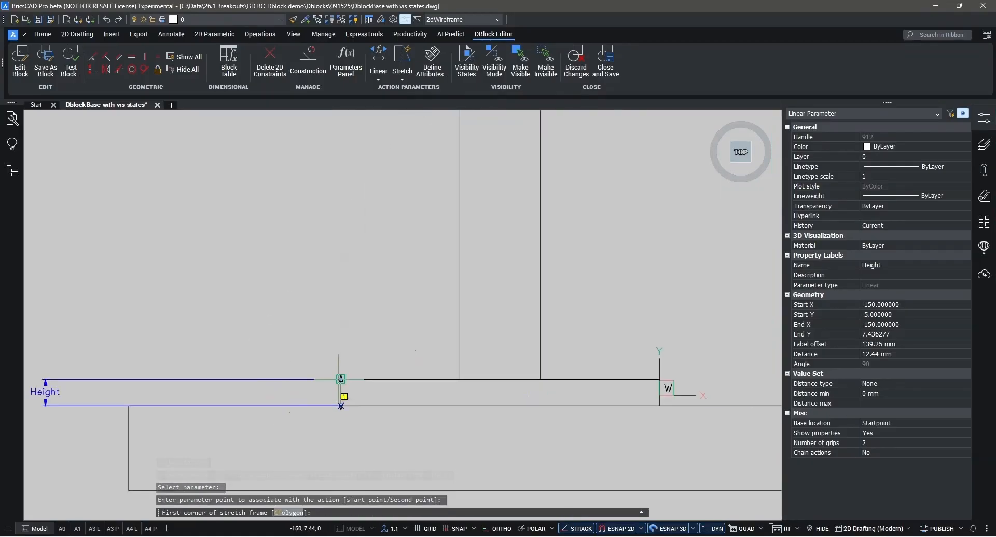
pyautogui.scroll(-2, 339, 378)
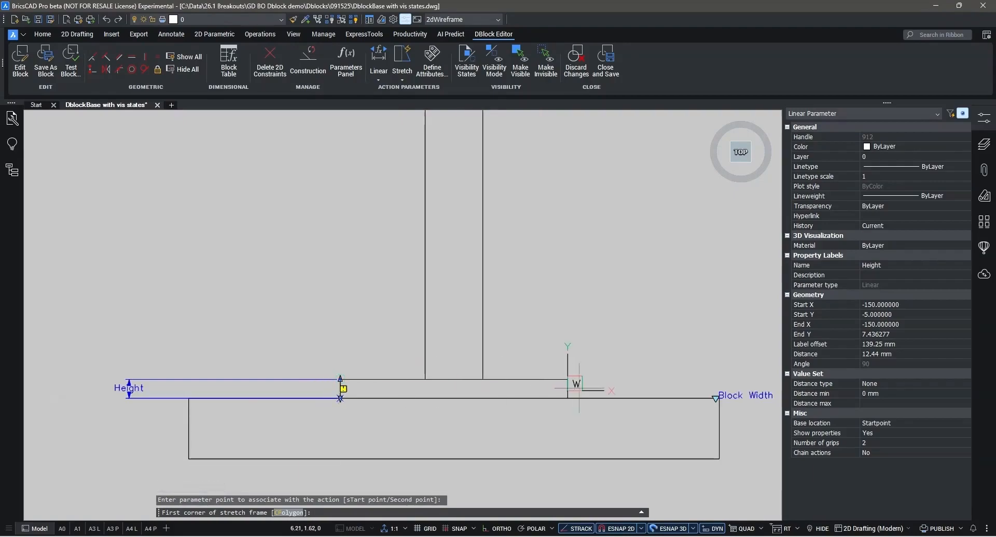
pyautogui.click(596, 389)
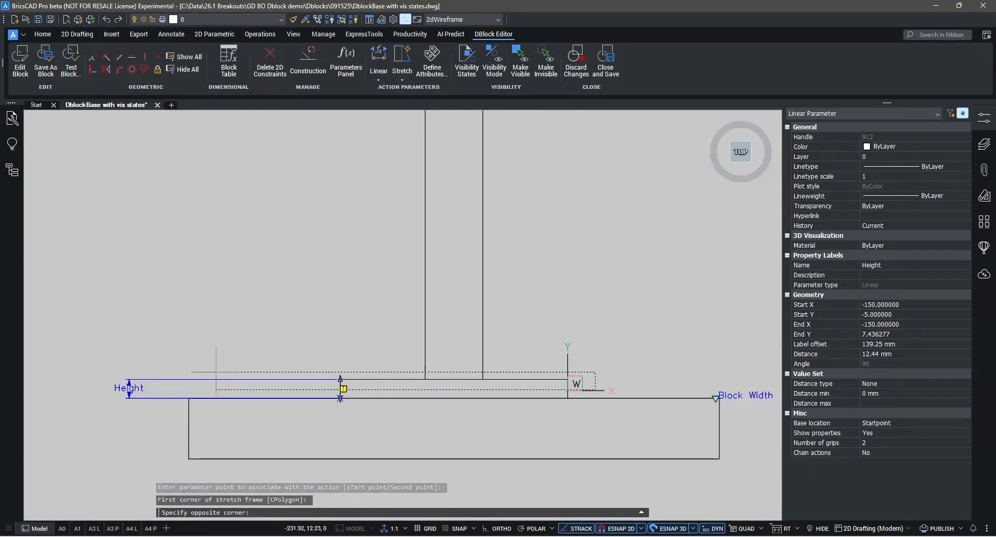
pyautogui.click(91, 353)
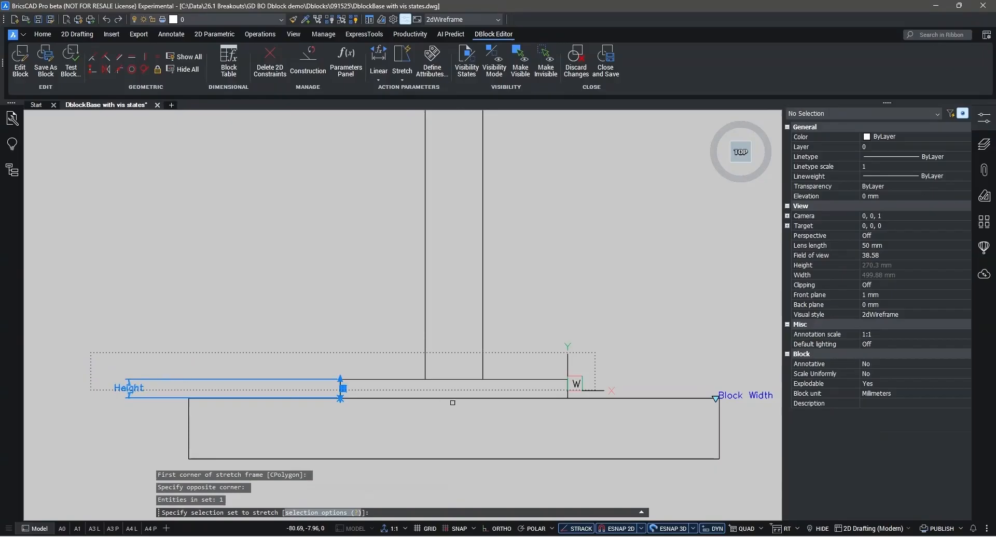
# - Select the upper plate and column lines as the stretch set and place the Stretch action label above the Height parameter
pyautogui.click(618, 392)
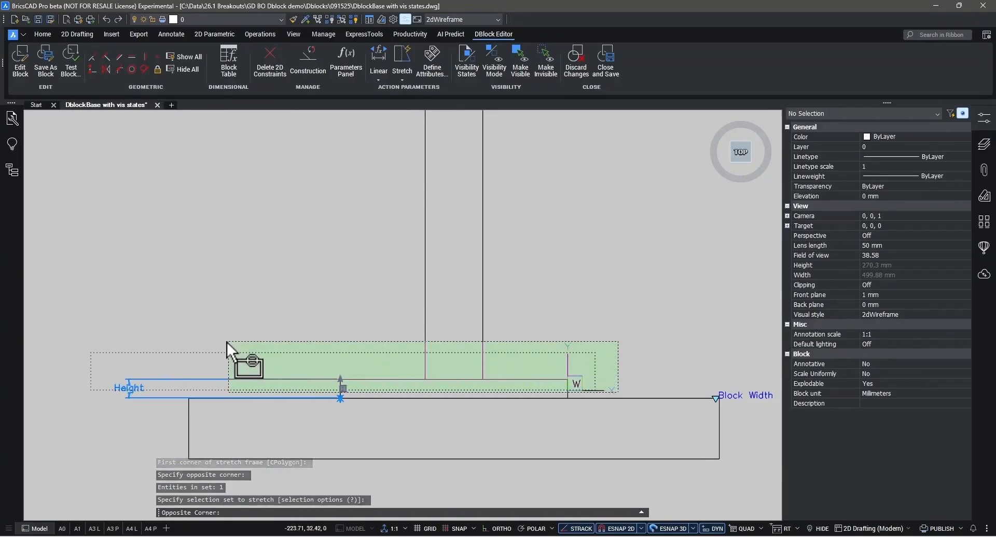
pyautogui.click(228, 342)
pyautogui.press('Return')
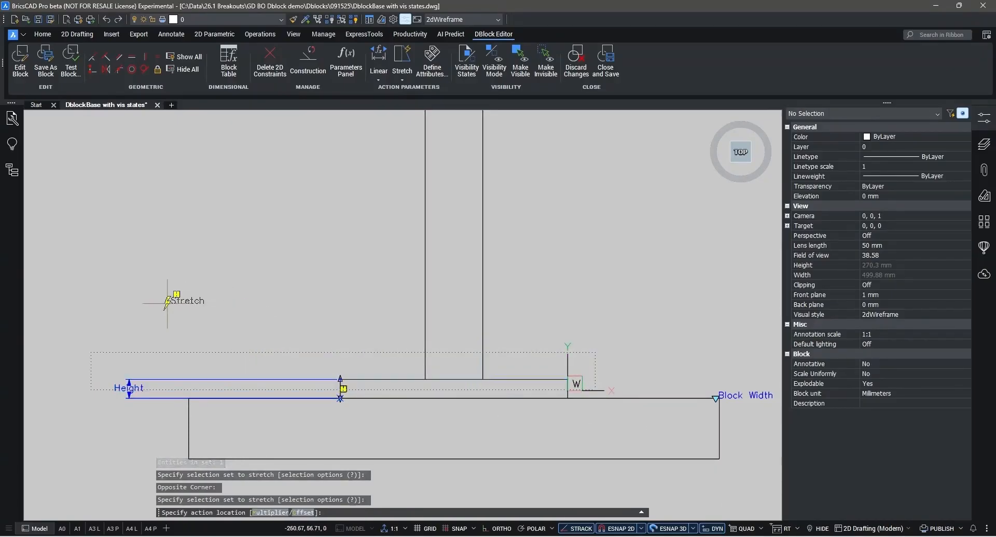
pyautogui.click(139, 297)
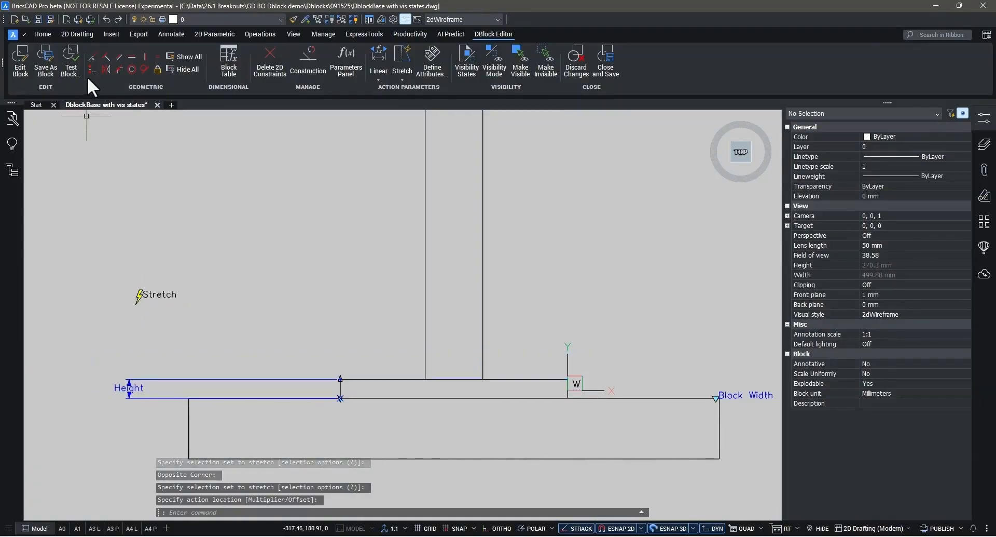
# - Test the block by stretching its Height to about 29 mm in a test window, and close that window
pyautogui.click(72, 61)
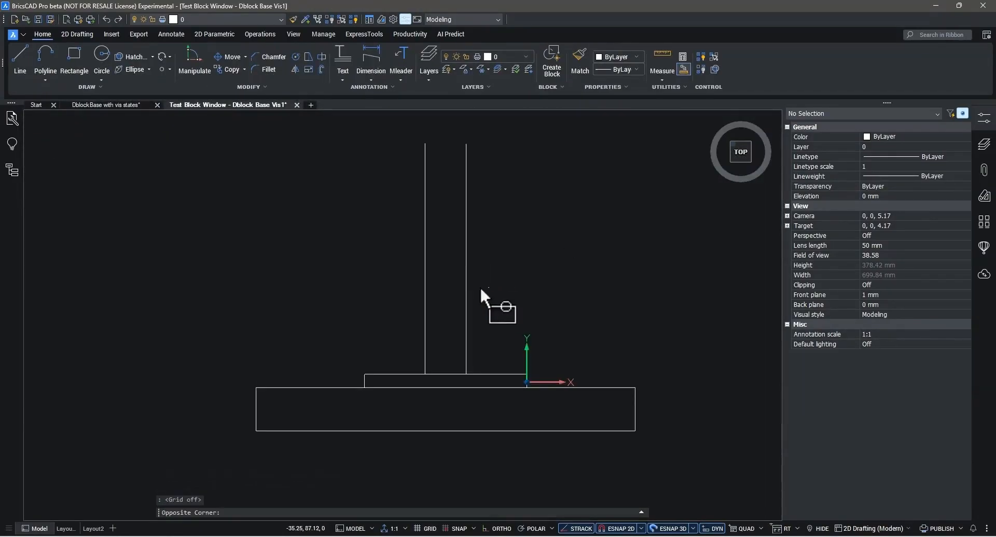
pyautogui.click(489, 287)
pyautogui.click(398, 291)
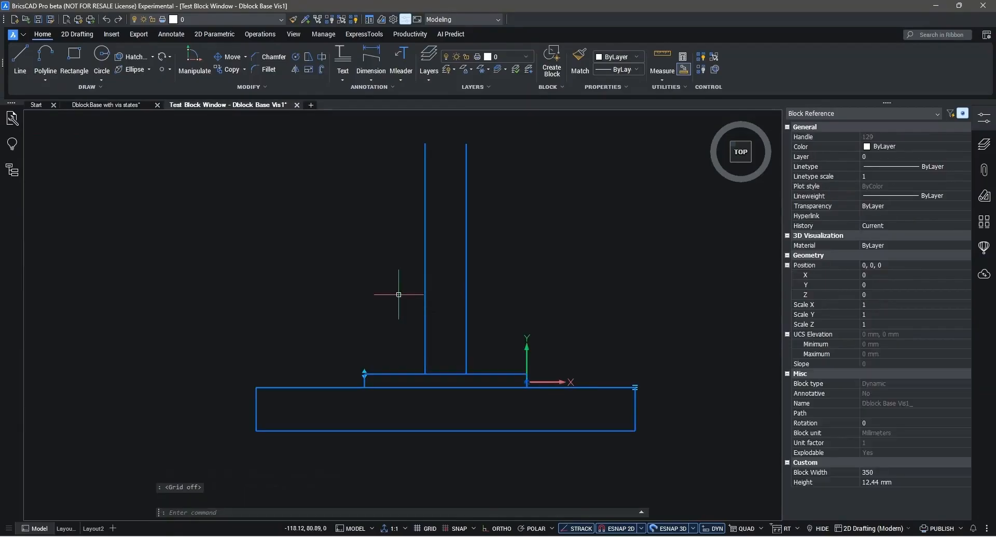
pyautogui.click(366, 374)
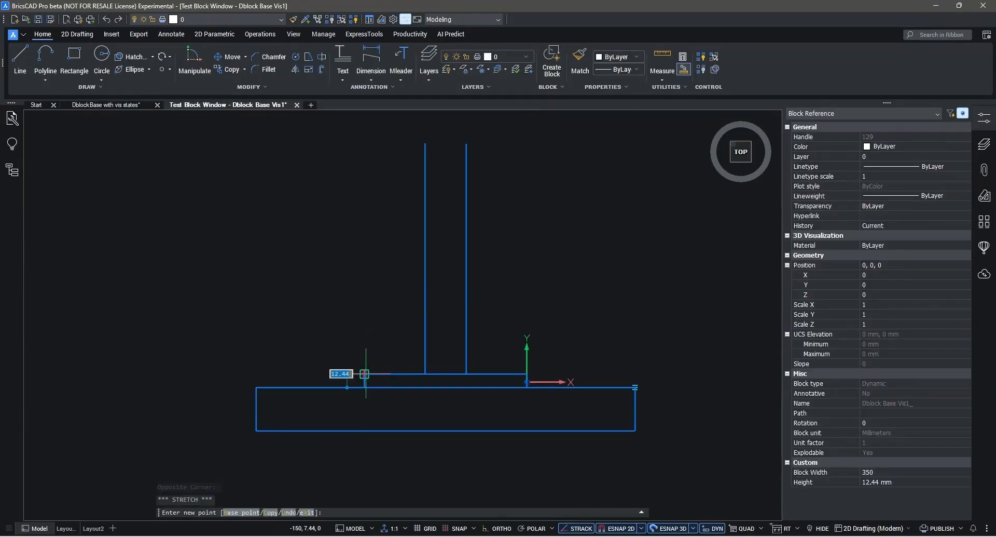
pyautogui.click(364, 356)
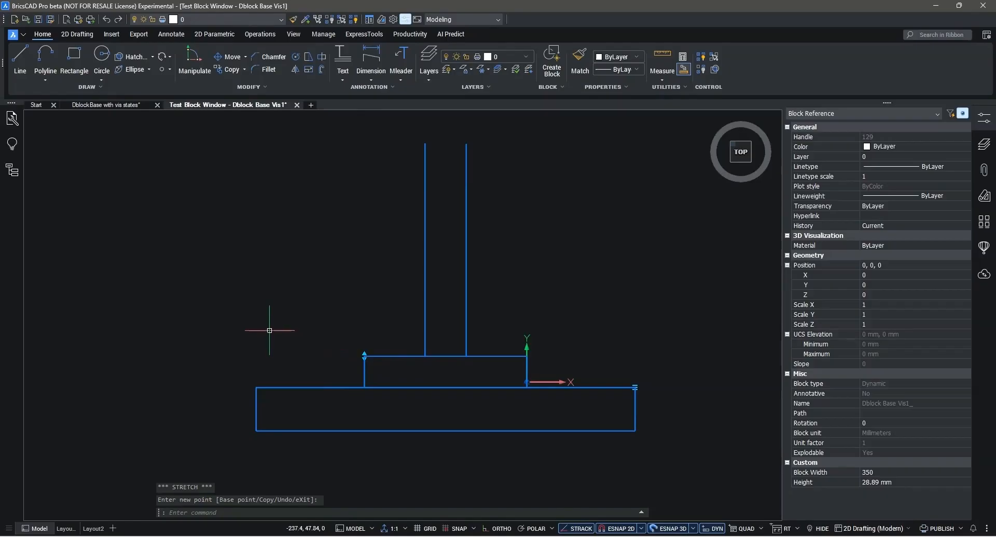
pyautogui.click(297, 105)
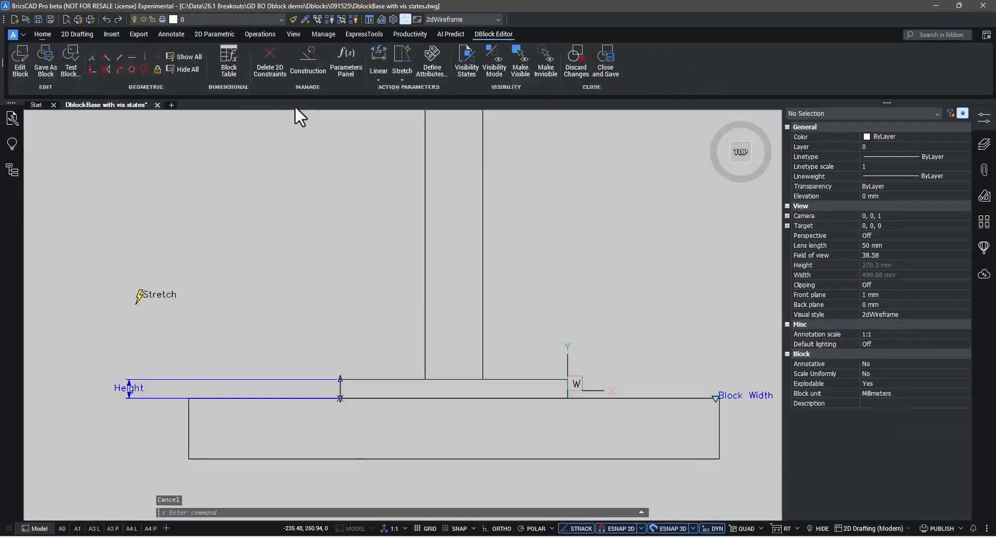
# - Save the block changes, close the block editor, and set the inserted block's Block Width to 350
pyautogui.click(612, 61)
pyautogui.click(485, 249)
pyautogui.click(358, 228)
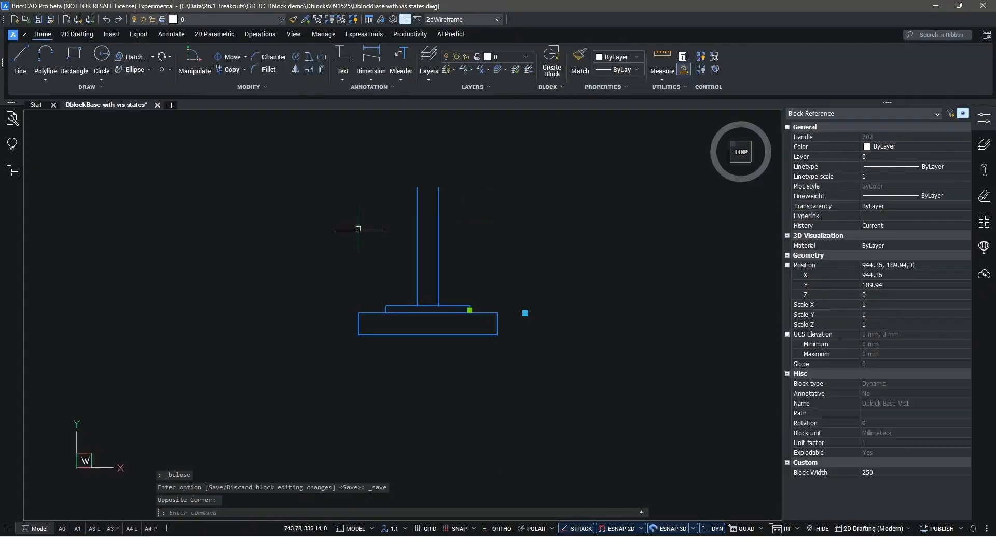
pyautogui.click(914, 470)
pyautogui.click(907, 483)
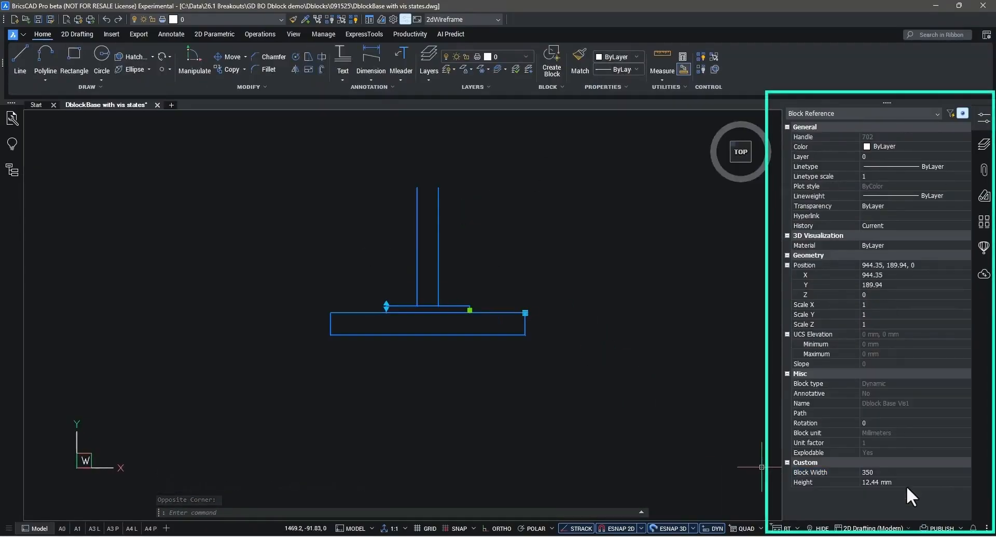
# - Stretch the inserted block's upper plate upward with its Height grip
pyautogui.click(386, 306)
pyautogui.click(386, 293)
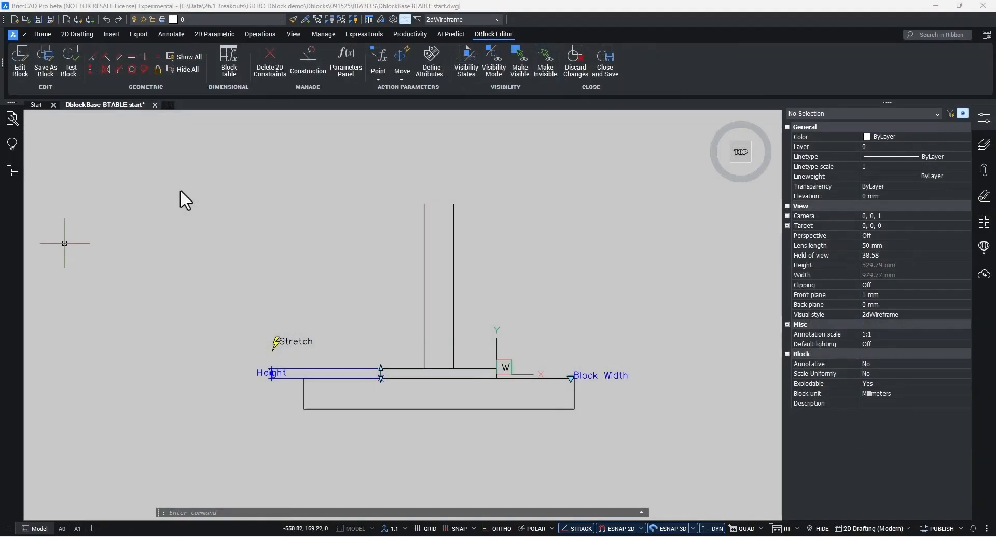
# - Create a block properties table with the Block Width and Height parameters as columns
pyautogui.click(229, 68)
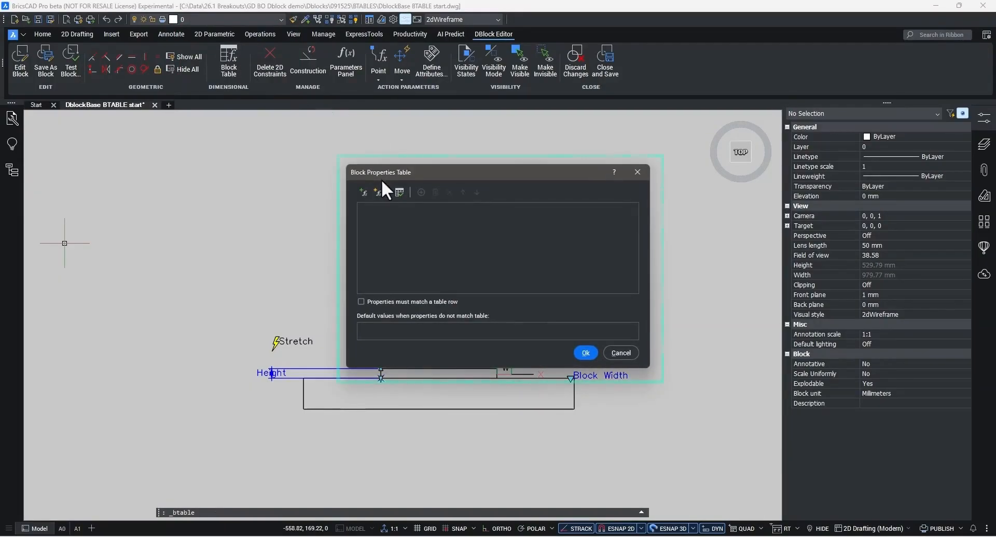
pyautogui.click(364, 192)
pyautogui.click(483, 224)
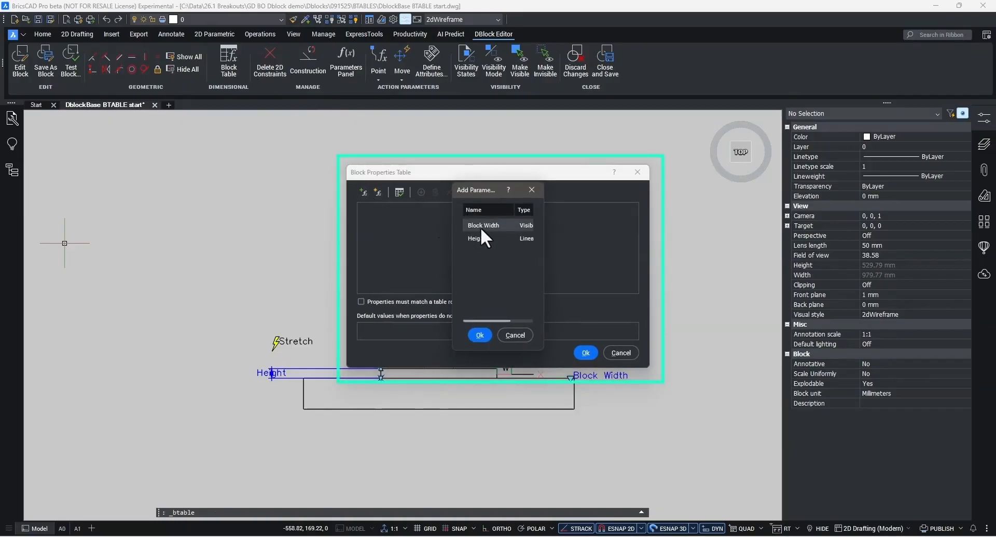
pyautogui.click(482, 335)
pyautogui.click(362, 192)
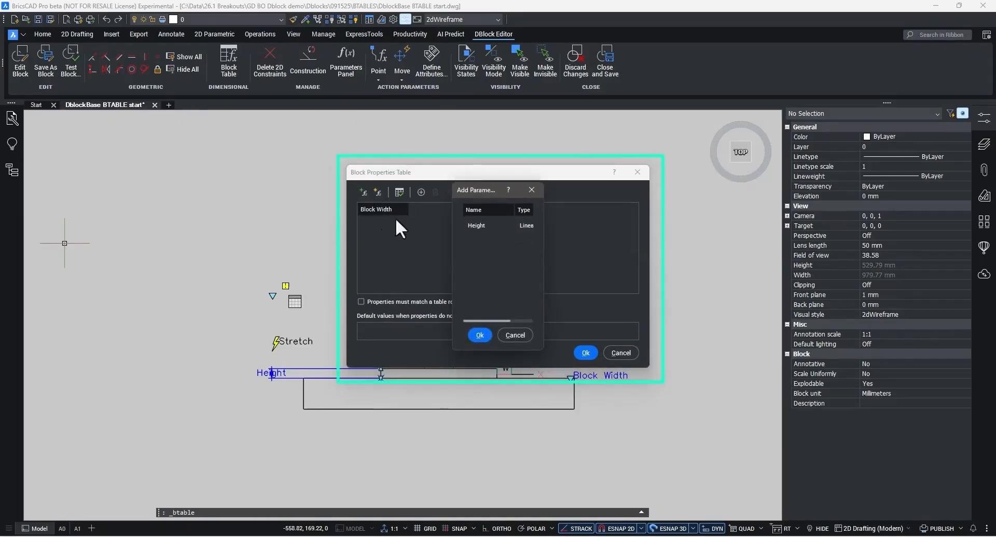
pyautogui.click(473, 225)
pyautogui.click(486, 335)
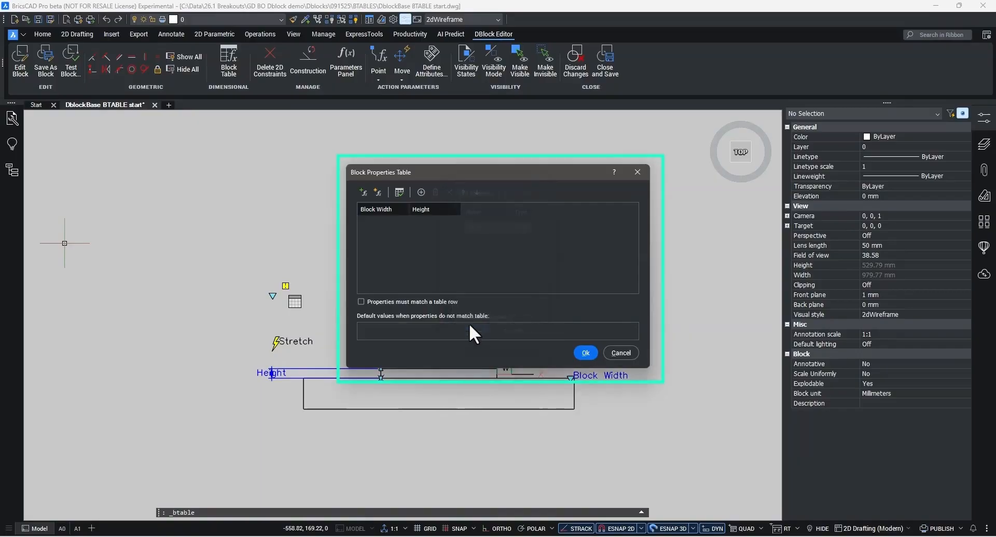
# - Add two rows to the block properties table with Block Width values 350 and 250
pyautogui.click(421, 191)
pyautogui.click(406, 223)
pyautogui.click(390, 245)
pyautogui.click(421, 192)
pyautogui.click(405, 237)
pyautogui.click(375, 275)
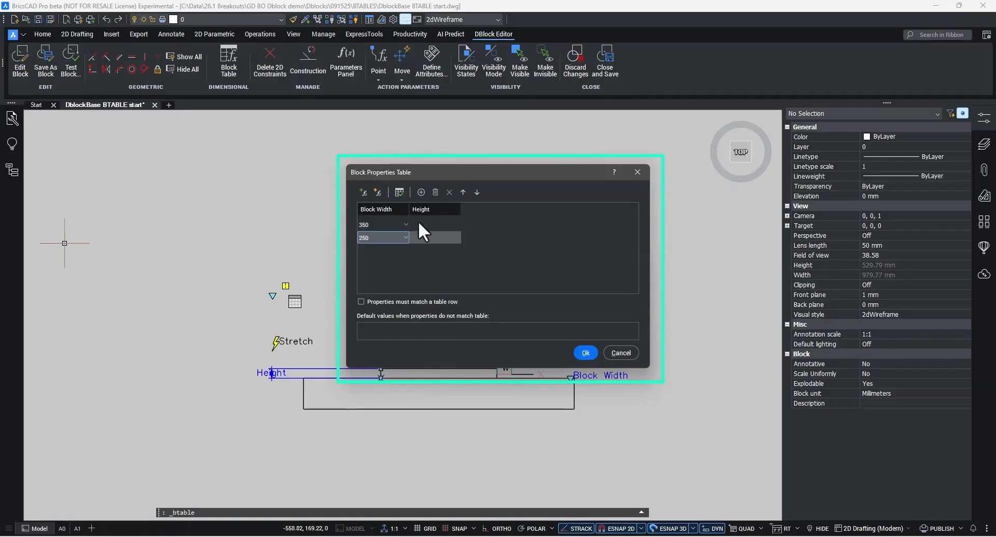
# - Add two more rows to the block properties table with Block Width values 350 and 250
pyautogui.click(405, 250)
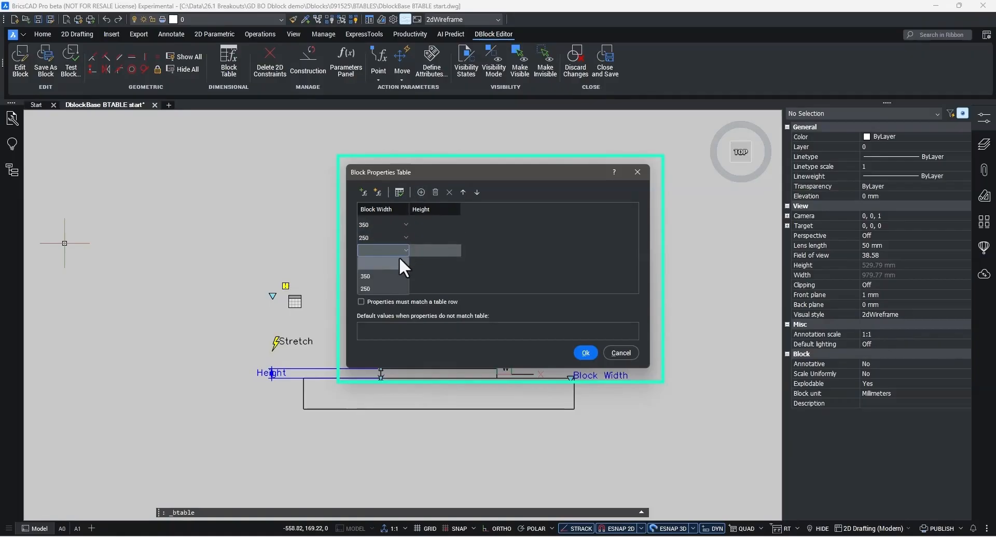
pyautogui.click(384, 275)
pyautogui.click(421, 191)
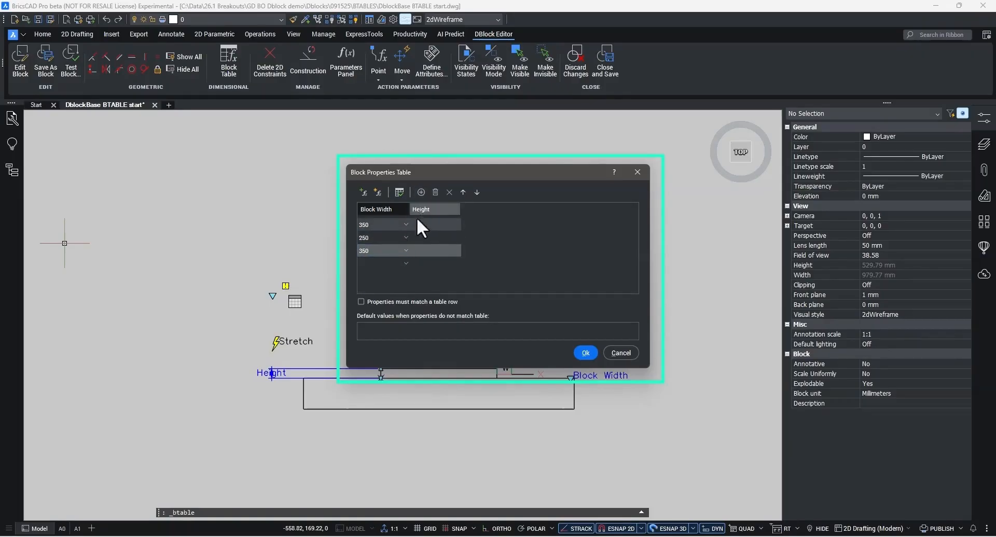
pyautogui.click(406, 262)
pyautogui.click(368, 301)
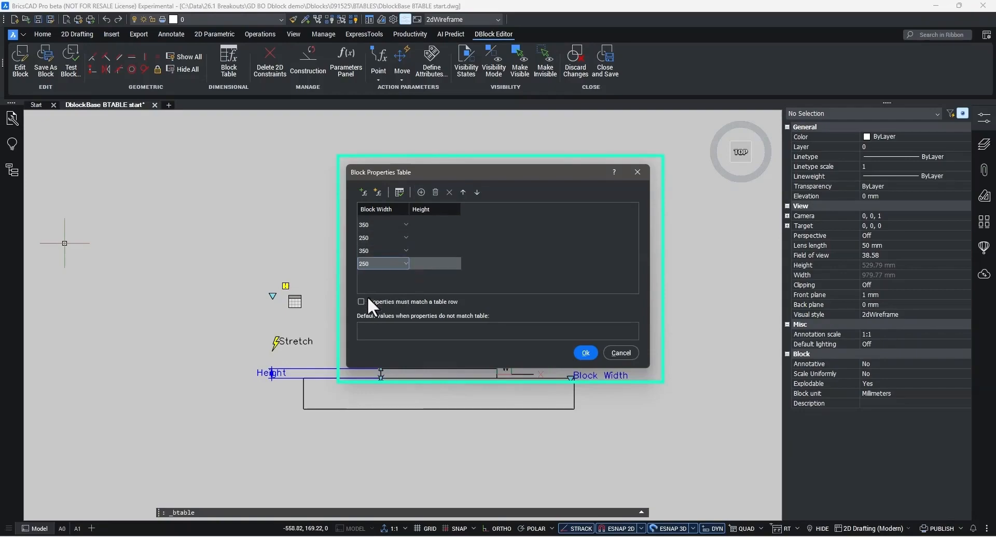
# - Set the Height to 35 in the first two rows of the block properties table
pyautogui.click(425, 221)
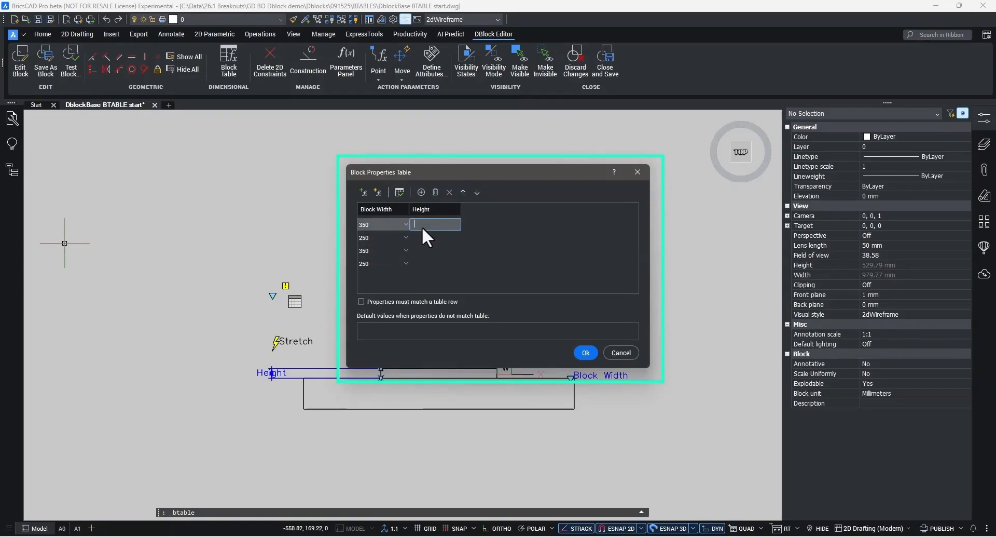
pyautogui.write('35')
pyautogui.press('Return')
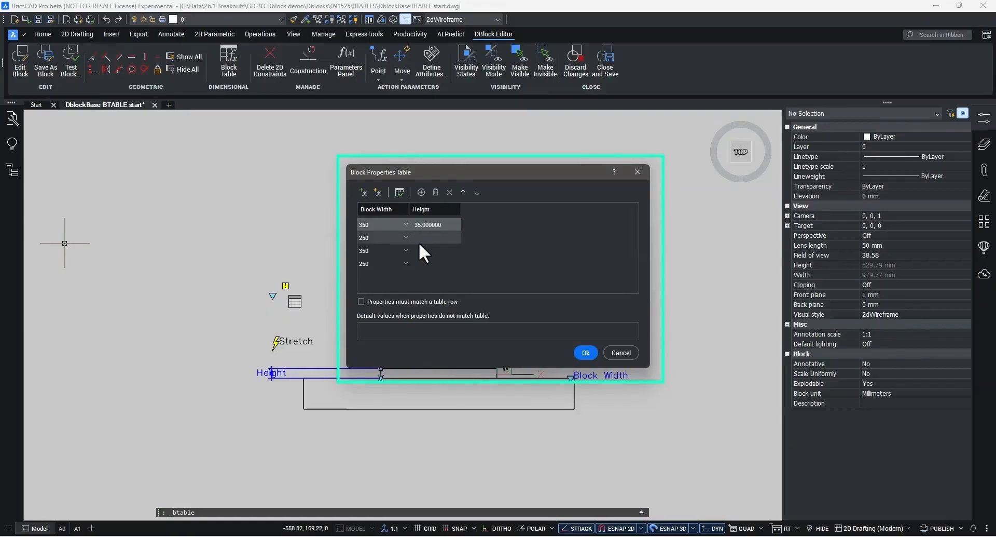
pyautogui.click(420, 235)
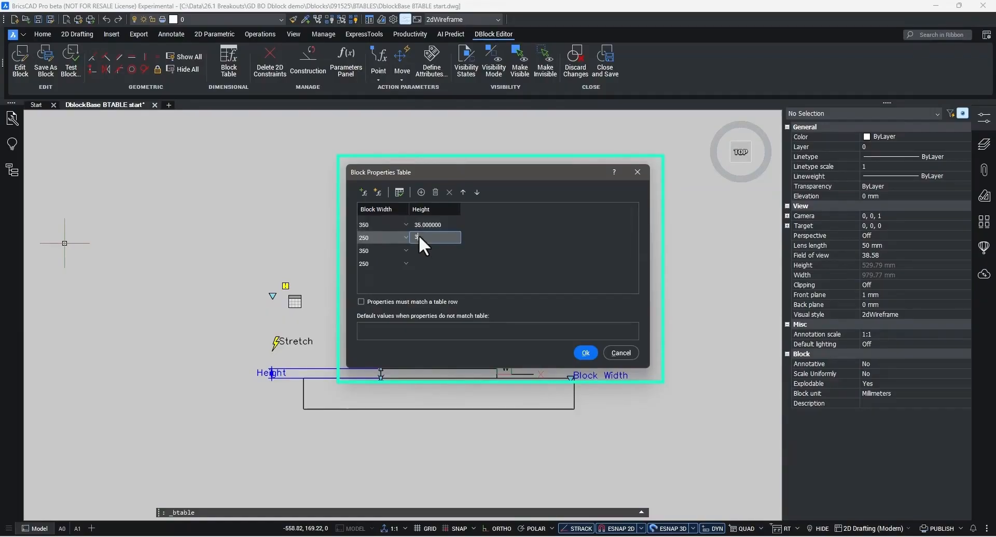
pyautogui.write('35')
pyautogui.press('Return')
# - Set the Height to 25 in the last two rows and accept the block properties table
pyautogui.click(419, 250)
pyautogui.write('25')
pyautogui.press('Return')
pyautogui.click(422, 263)
pyautogui.write('25')
pyautogui.press('Return')
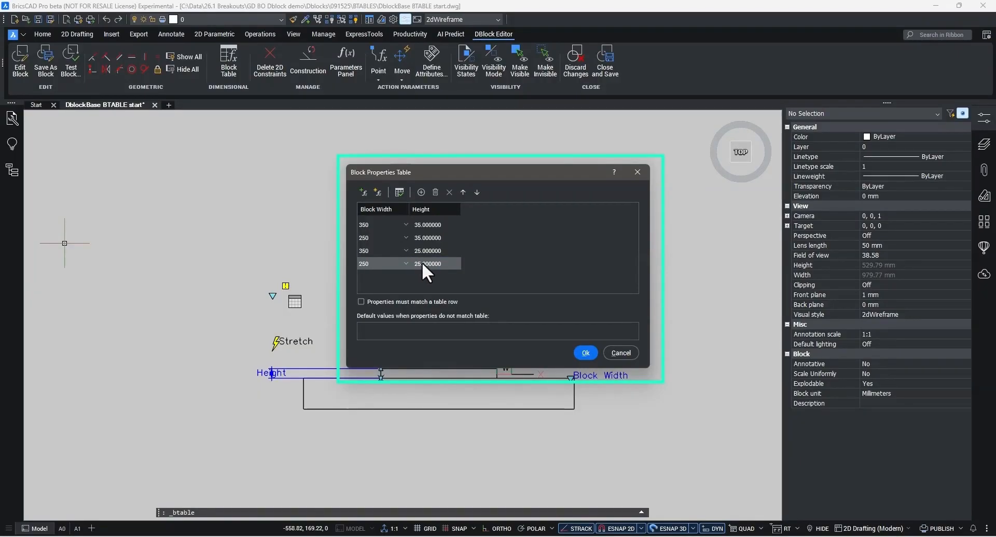
pyautogui.click(587, 352)
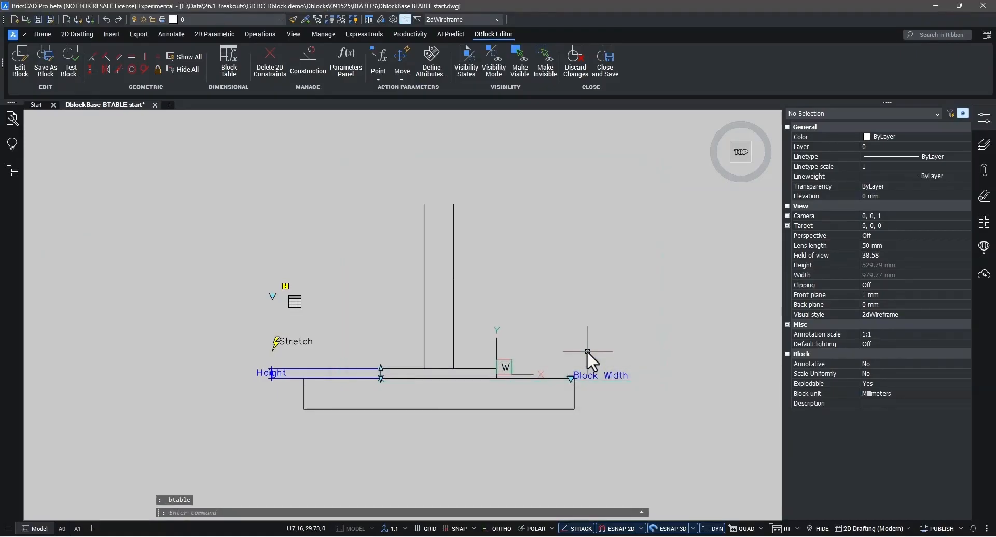
# - Test the block in a test window and apply the 350 width, 35 height combination from its table grip
pyautogui.click(71, 60)
pyautogui.click(438, 229)
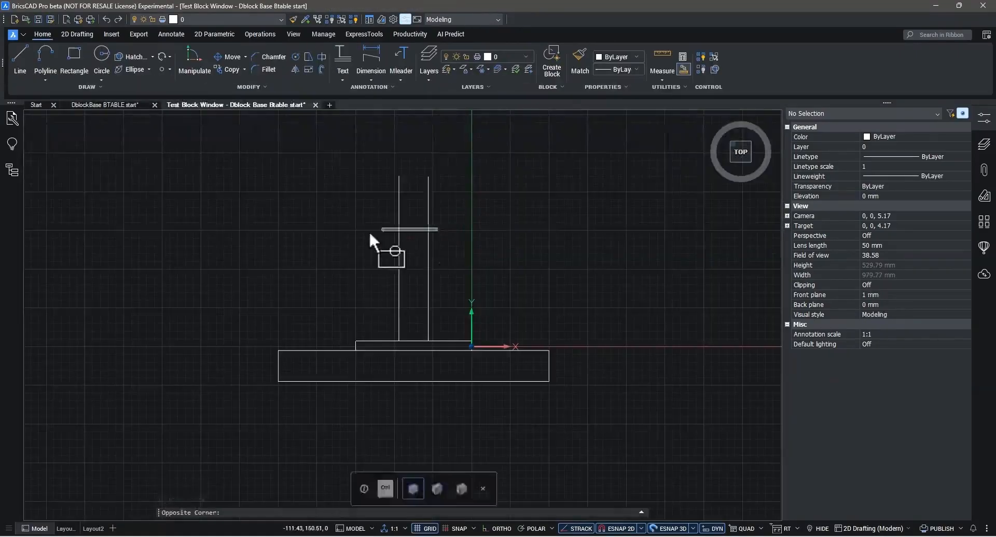
pyautogui.click(379, 234)
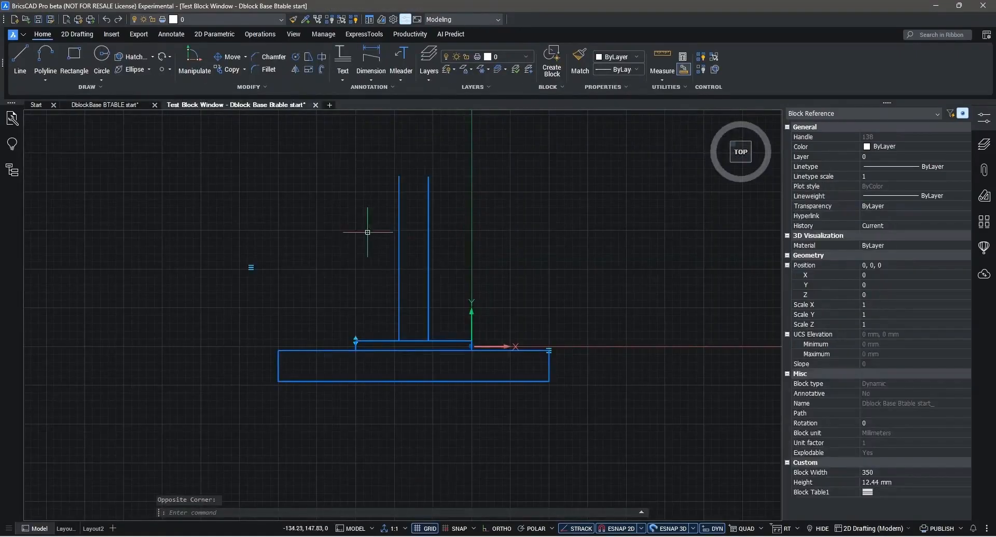
pyautogui.click(252, 267)
pyautogui.moveTo(286, 296)
pyautogui.click(368, 312)
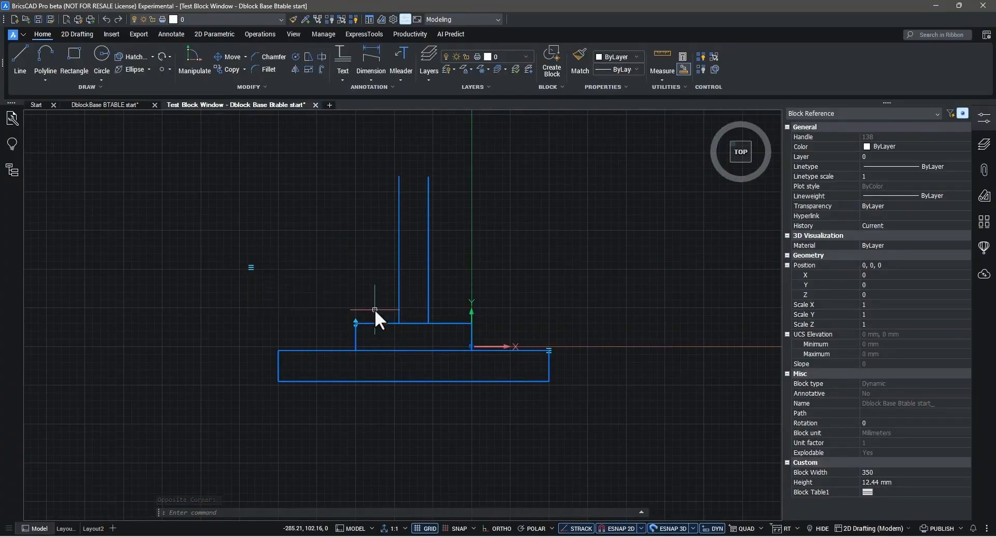
# - Apply the 350 width, 25 height and 250 width, 35 height combinations to the test block, and close the test window
pyautogui.click(251, 267)
pyautogui.moveTo(311, 296)
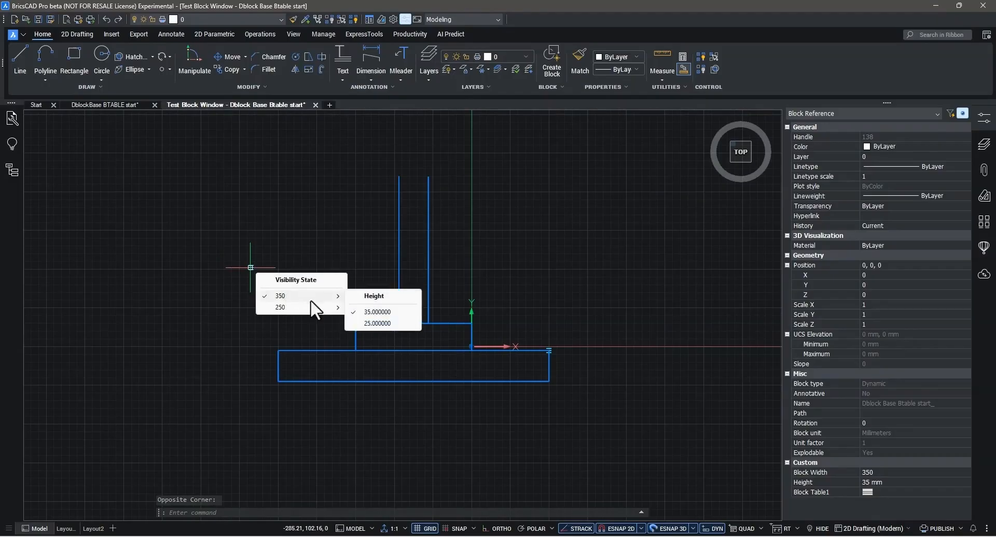
pyautogui.click(372, 323)
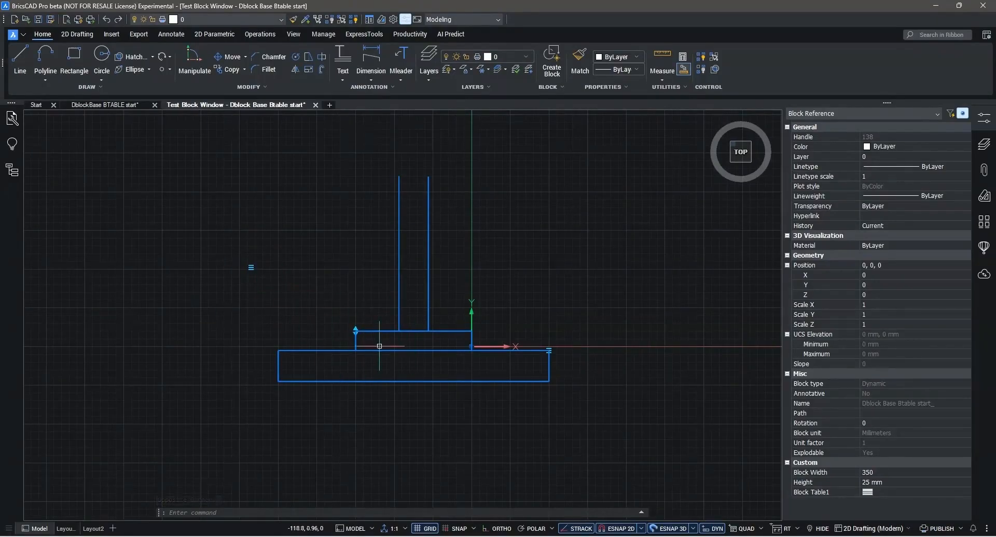
pyautogui.click(251, 267)
pyautogui.moveTo(281, 308)
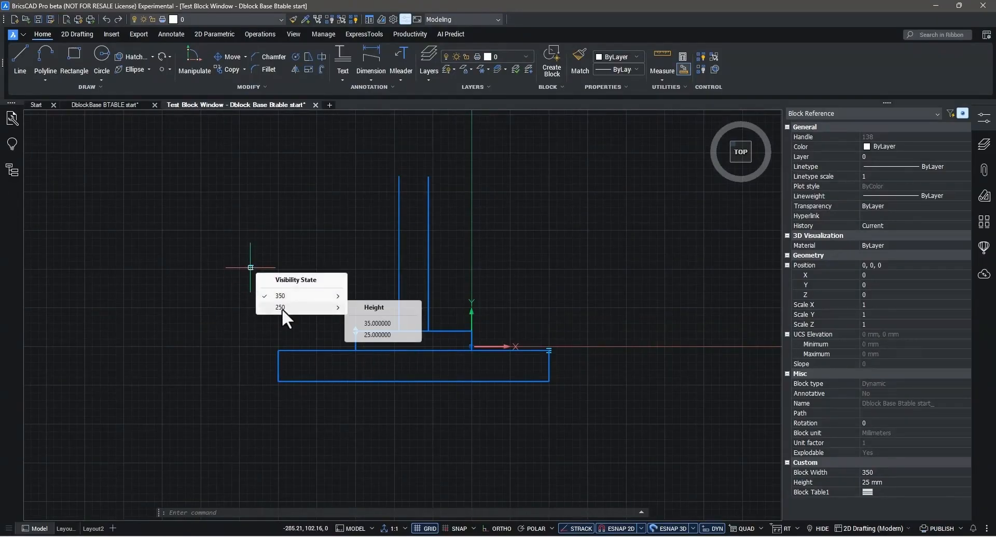
pyautogui.click(374, 320)
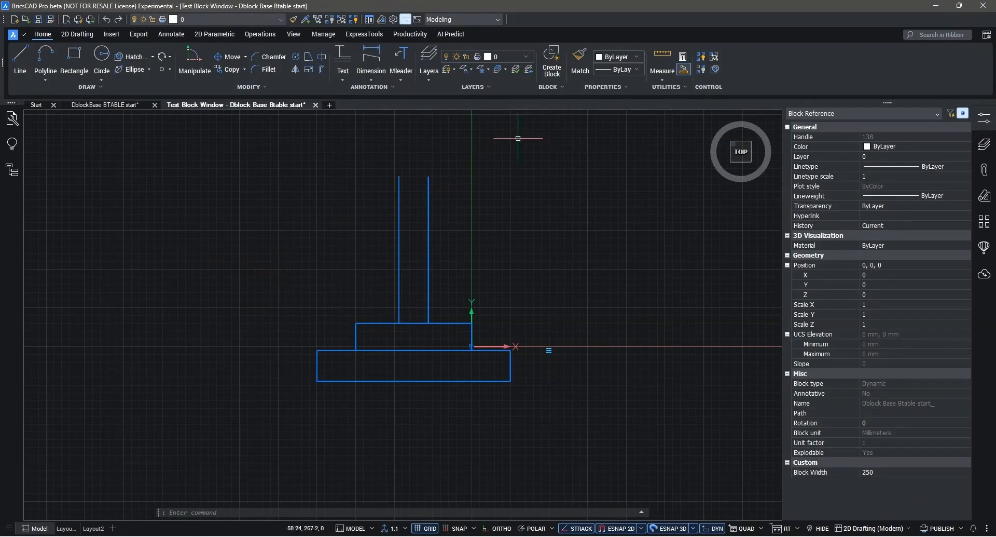
pyautogui.click(316, 105)
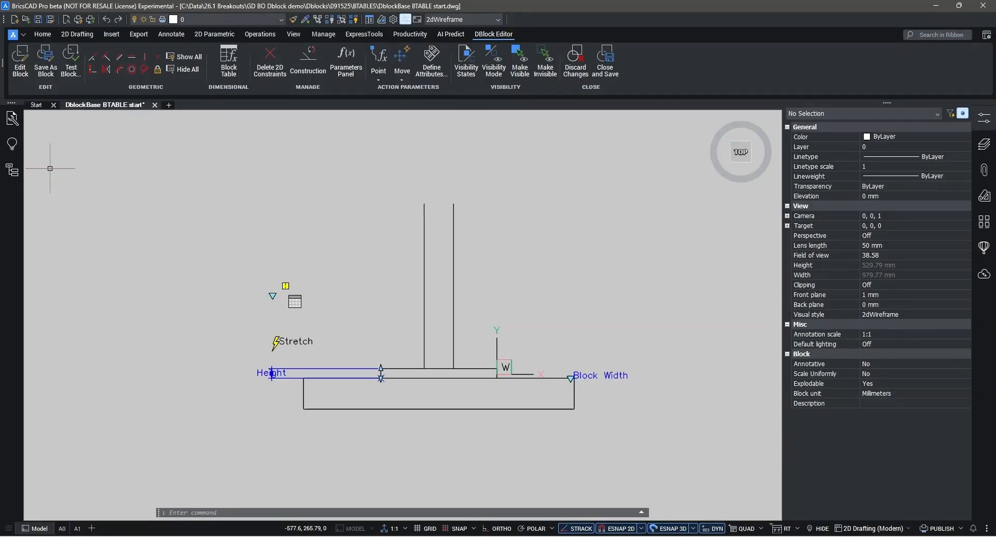
# - Make the block table and its grip visible in all visibility states
pyautogui.click(466, 62)
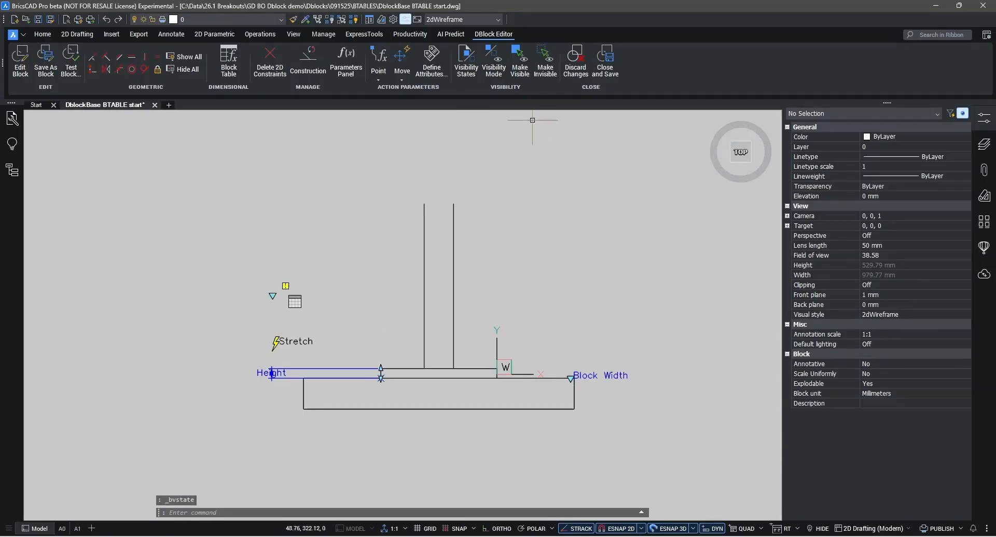
pyautogui.click(519, 64)
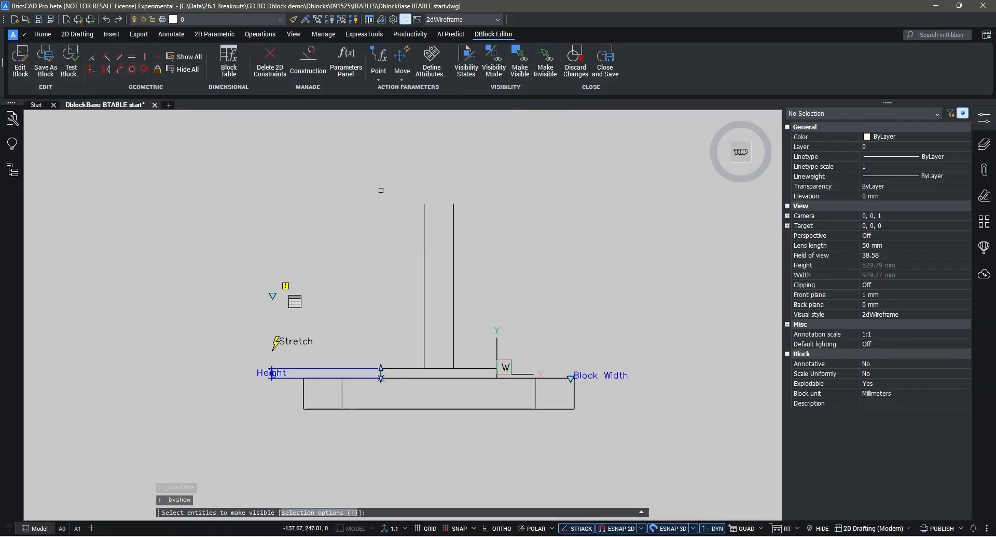
pyautogui.click(328, 261)
pyautogui.click(263, 311)
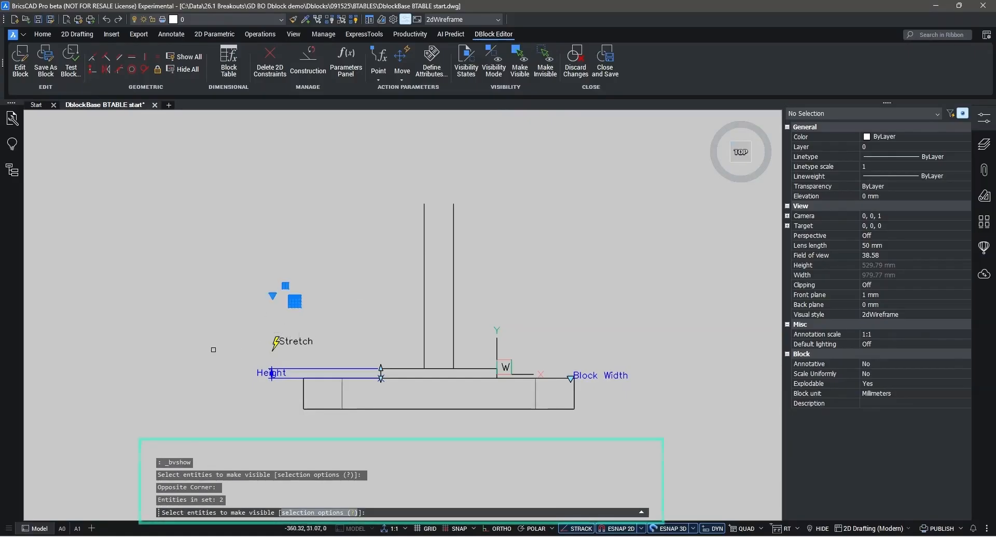
pyautogui.press('Return')
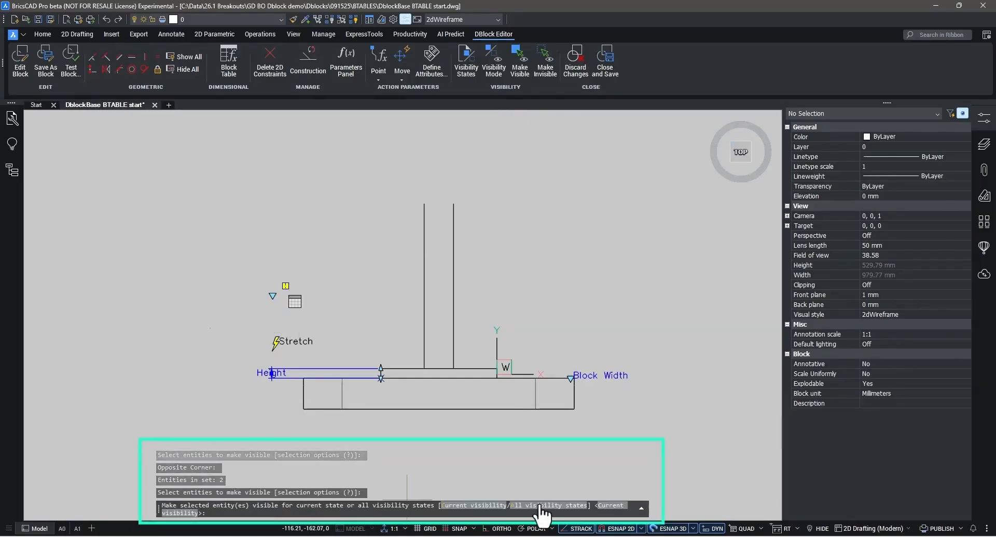
pyautogui.click(517, 506)
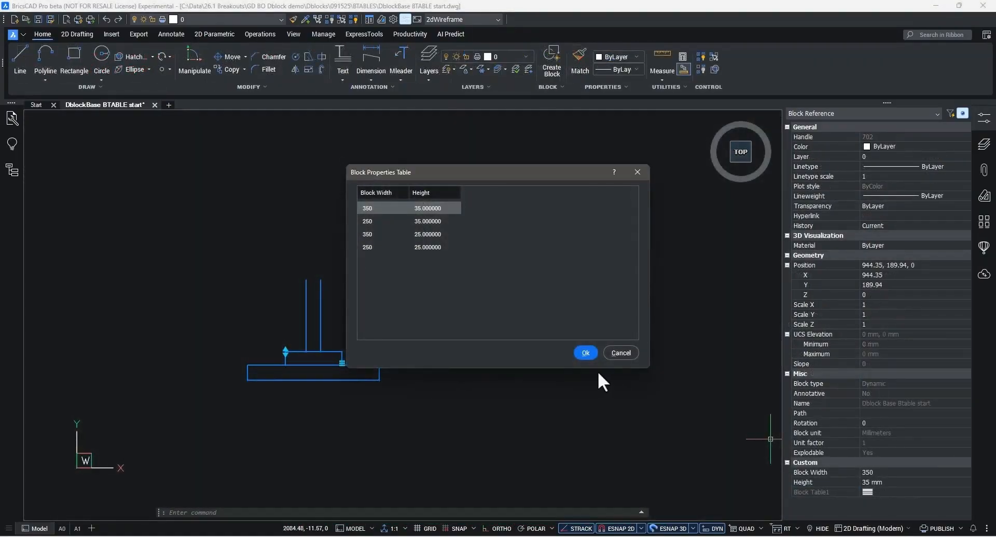
# - Apply the row with Block Width 250 and Height 35 from the properties table to the inserted block
pyautogui.click(362, 218)
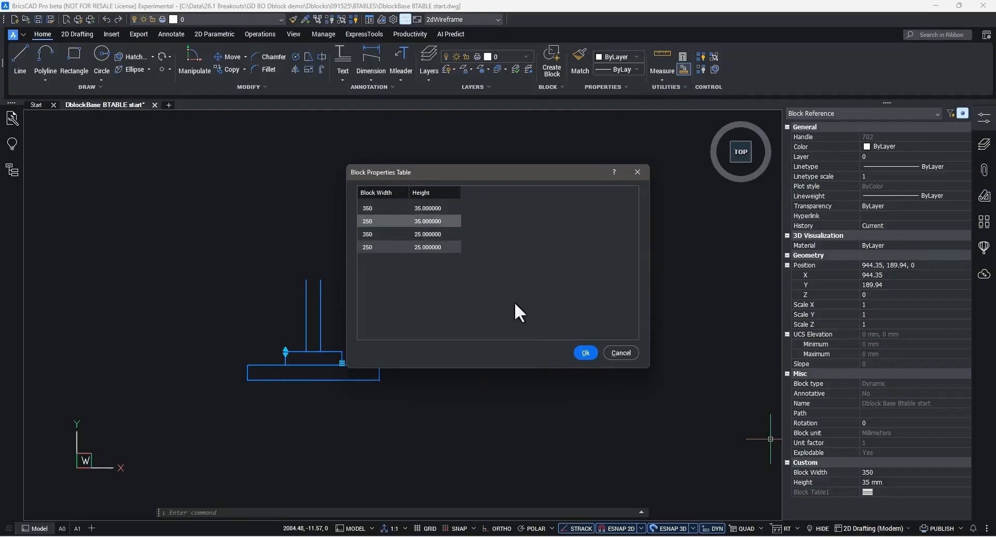
pyautogui.click(585, 353)
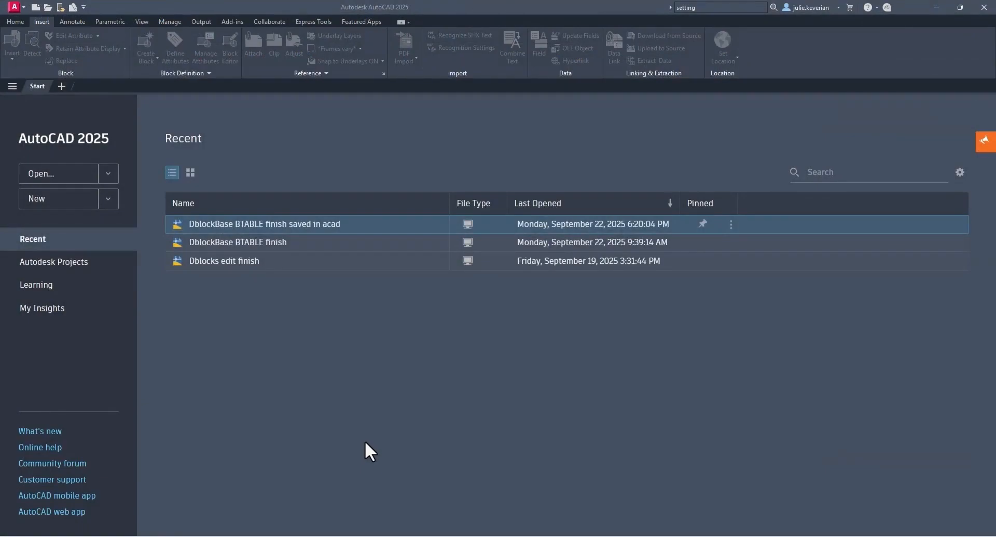
# - Switch to AutoCAD and open the drawing DblockBase BTABLE finish saved in acad, ignoring unresolved reference files
pyautogui.click(211, 229)
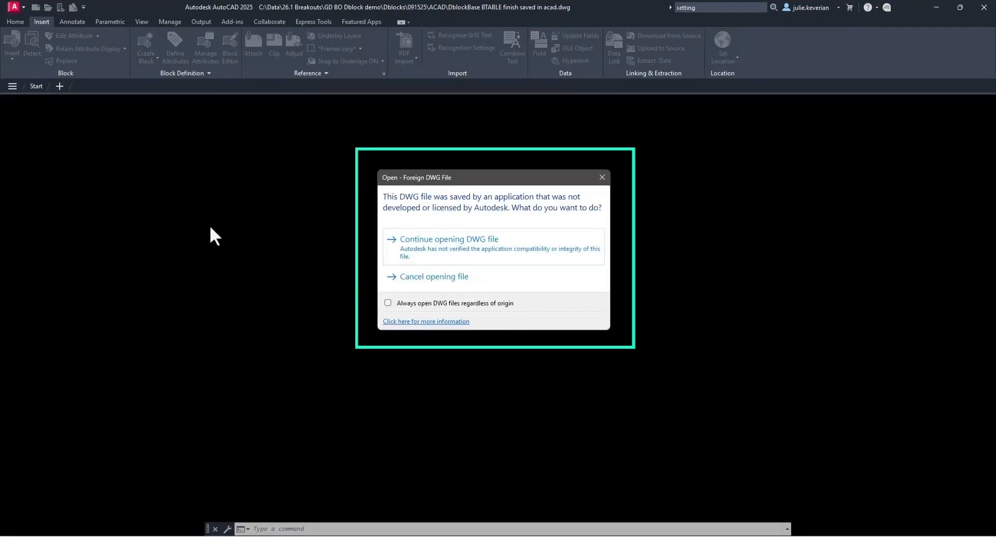
pyautogui.click(428, 245)
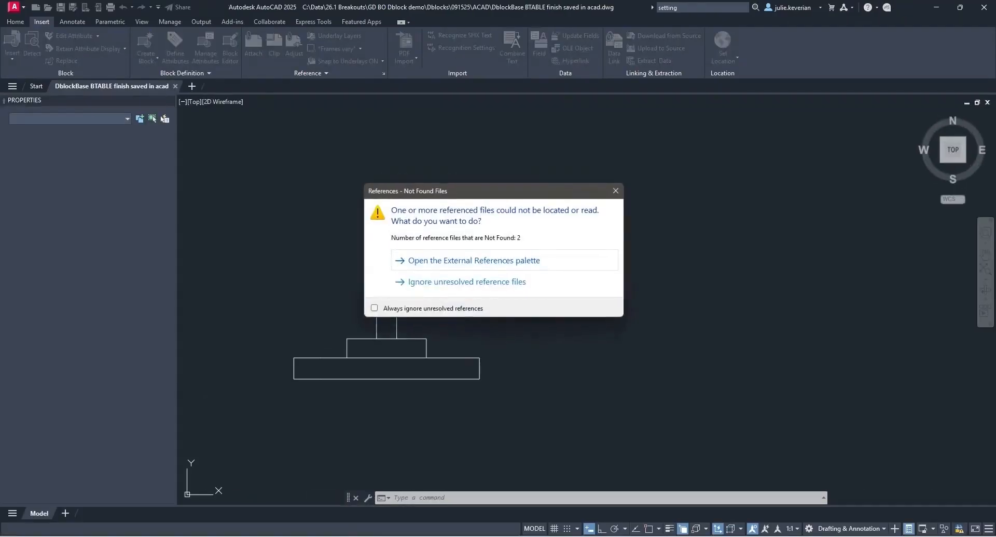
pyautogui.click(423, 282)
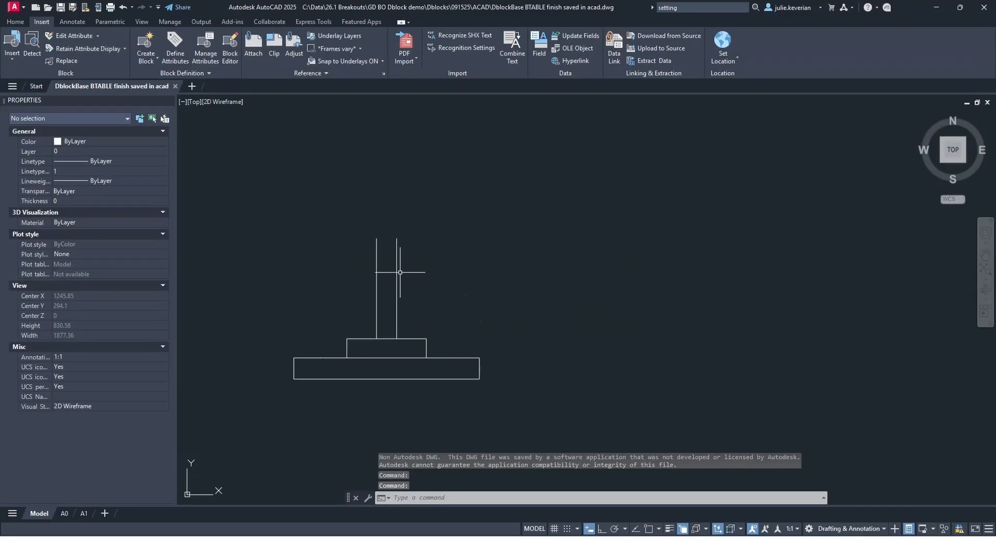
# - Set the block to Block Width 350 and Height 35 using its table grip
pyautogui.click(396, 269)
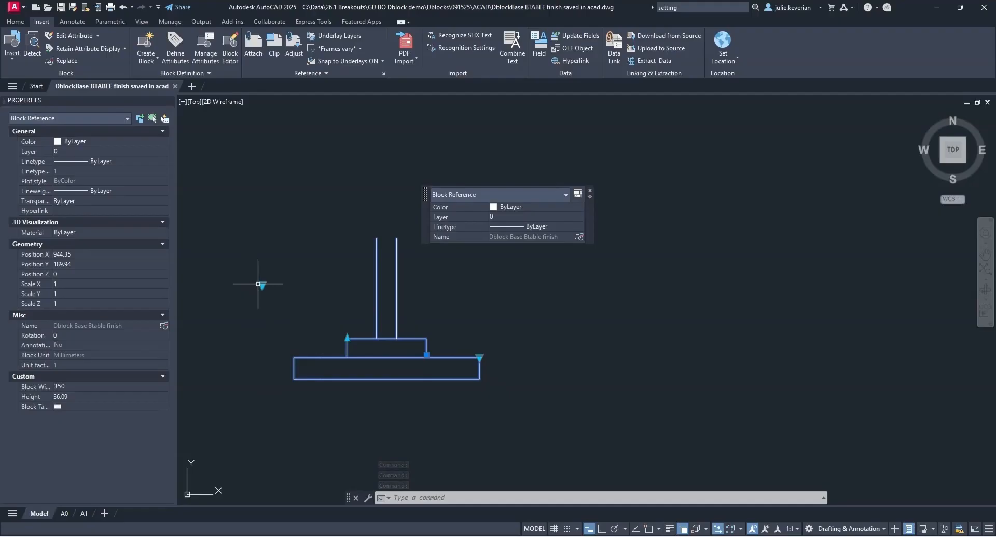
pyautogui.click(262, 285)
pyautogui.moveTo(280, 307)
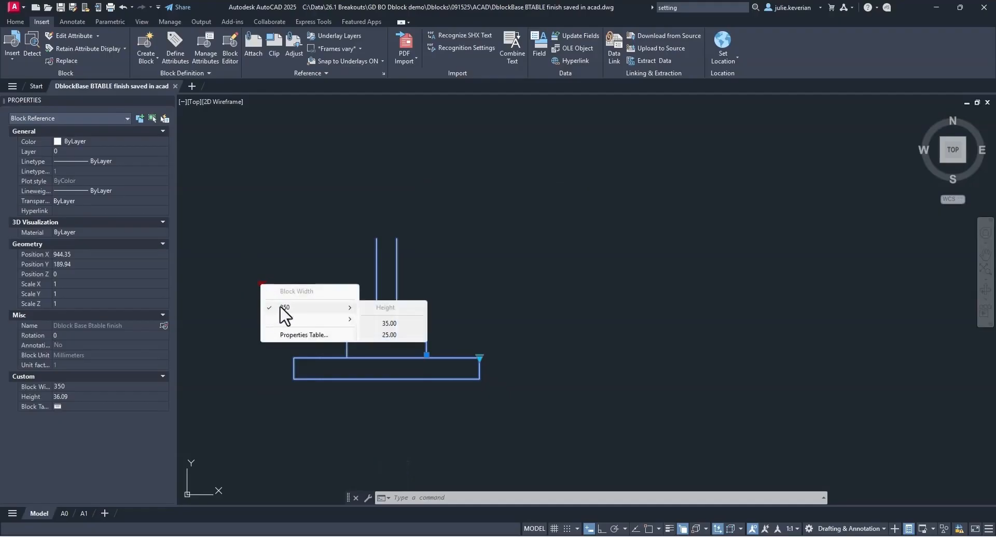
pyautogui.click(390, 323)
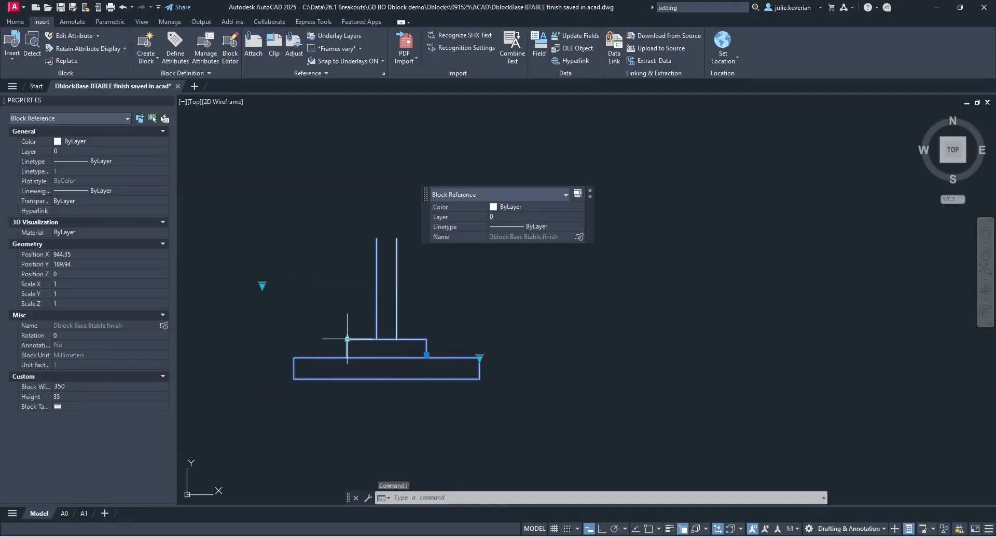
# - Lower the block's upper plate to a height of about 28.55 with its Height grip and open the block properties table
pyautogui.click(348, 338)
pyautogui.click(347, 342)
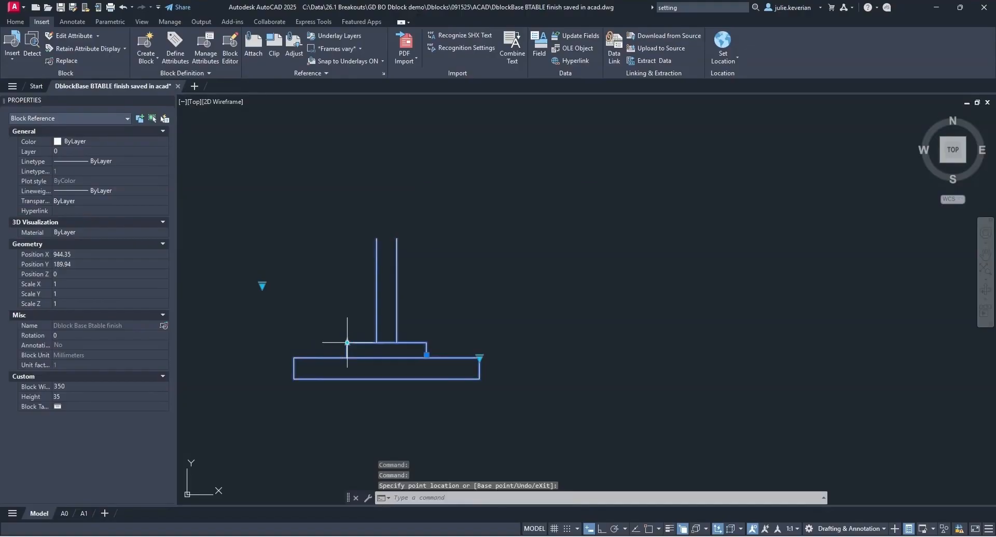
pyautogui.click(479, 358)
pyautogui.press('Escape')
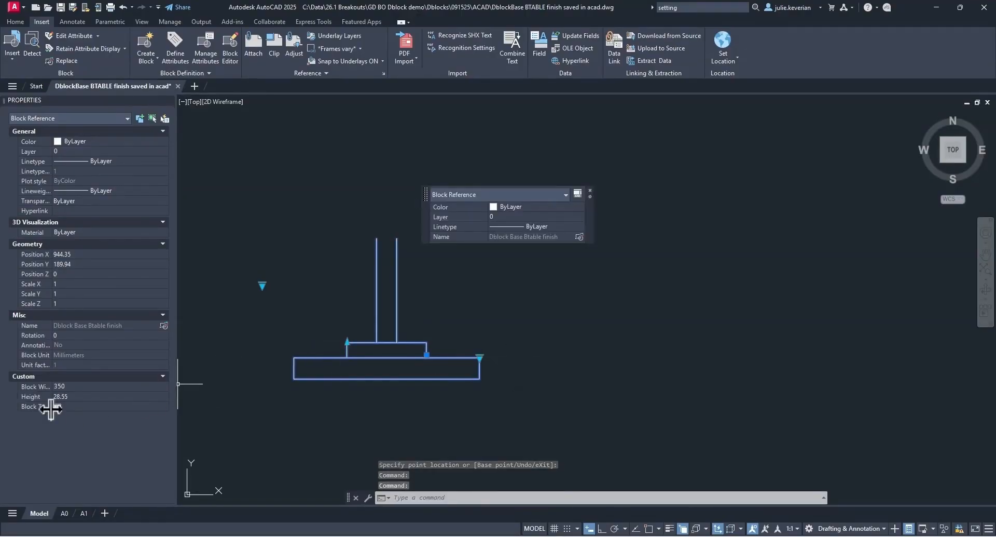
pyautogui.click(57, 406)
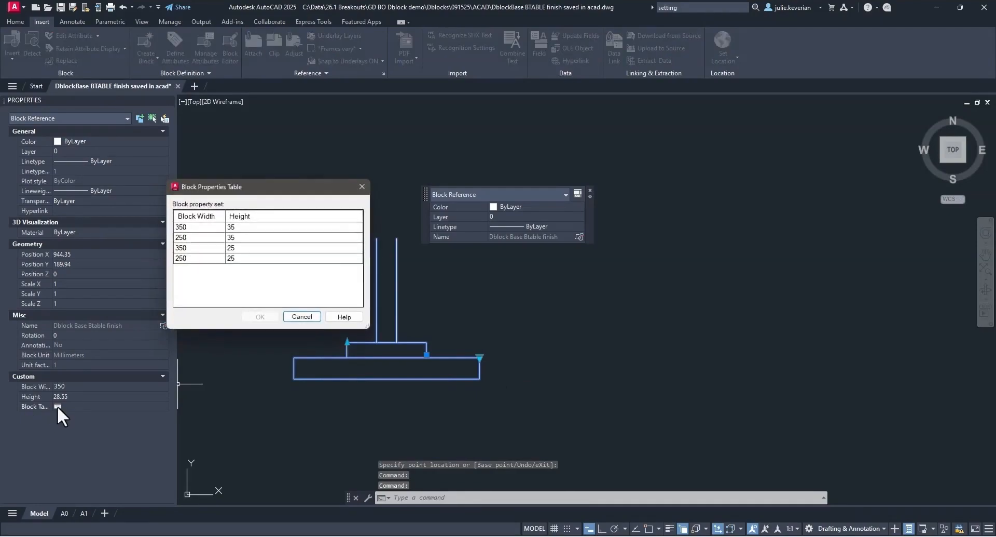
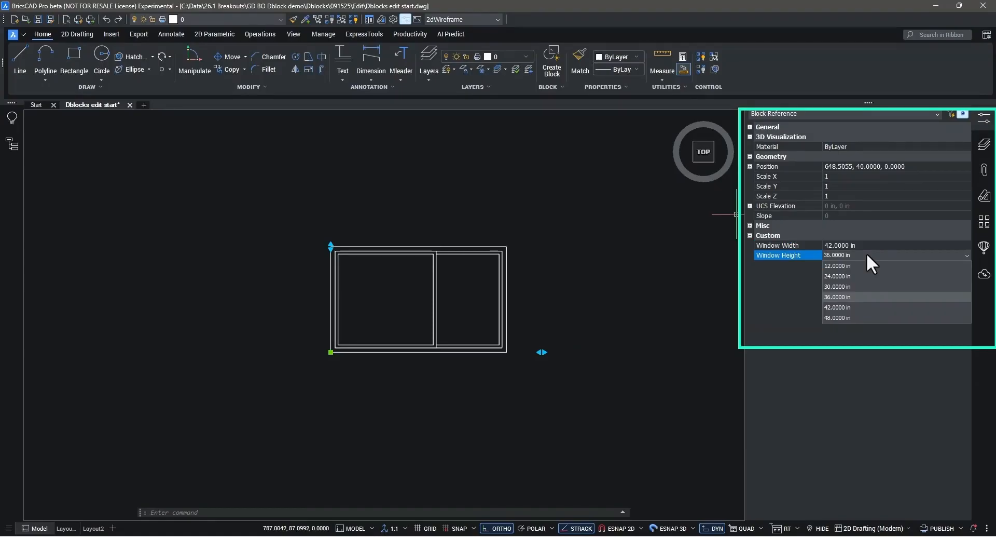
# - Open the Aluminum Window (Elevation) - Imperial block definition for editing in Dynamic mode
pyautogui.click(867, 254)
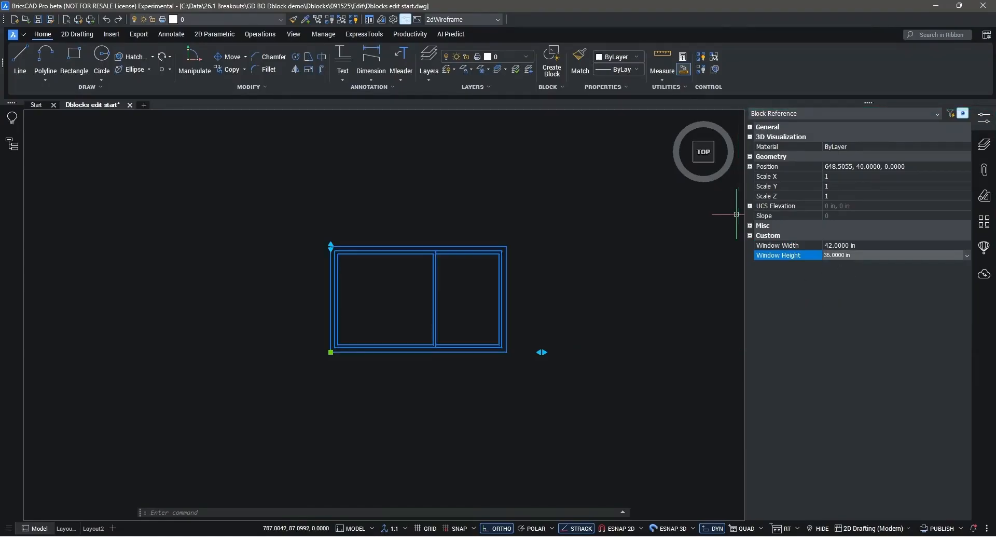
pyautogui.press('Escape')
pyautogui.doubleClick(463, 346)
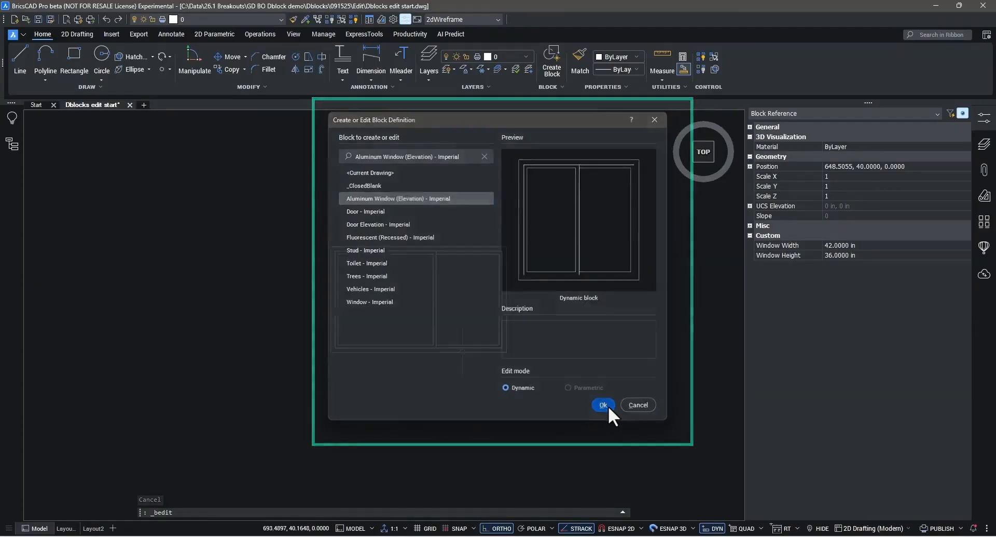
pyautogui.click(608, 406)
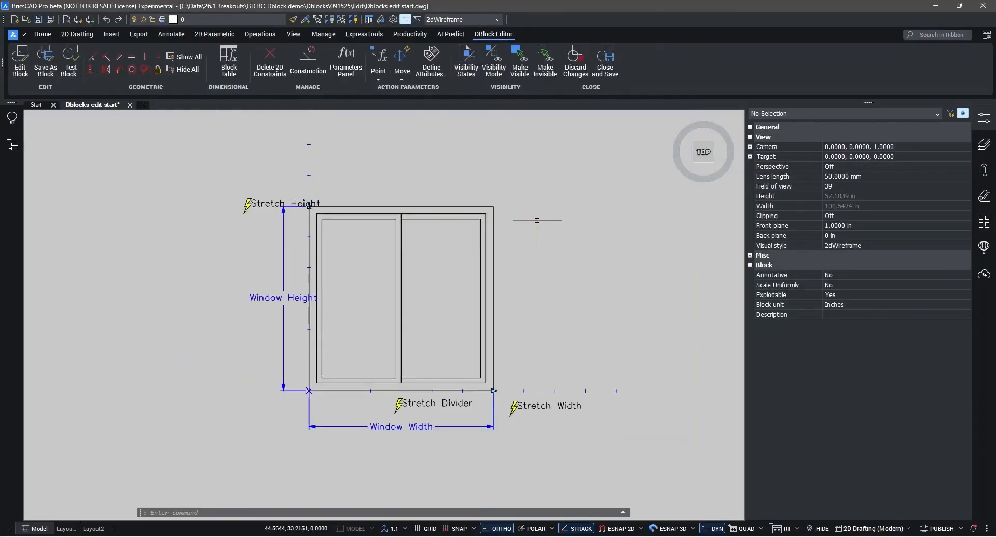
# - Add 54.0000 and 60.0000 to the Window Height parameter's distance list, and close the block editor saving the changes
pyautogui.click(283, 321)
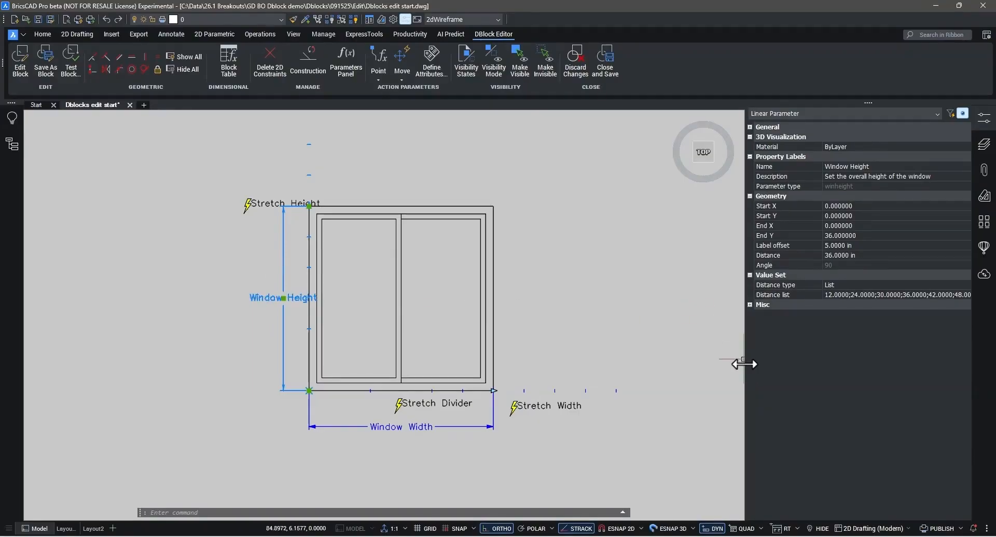
pyautogui.moveTo(703, 366); pyautogui.dragTo(658, 366)
pyautogui.click(944, 294)
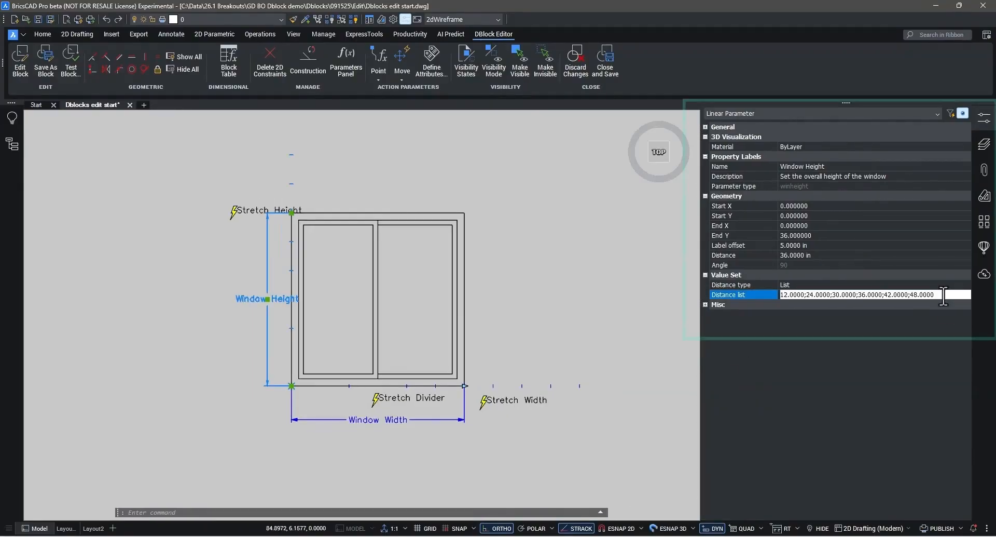
pyautogui.write(';54')
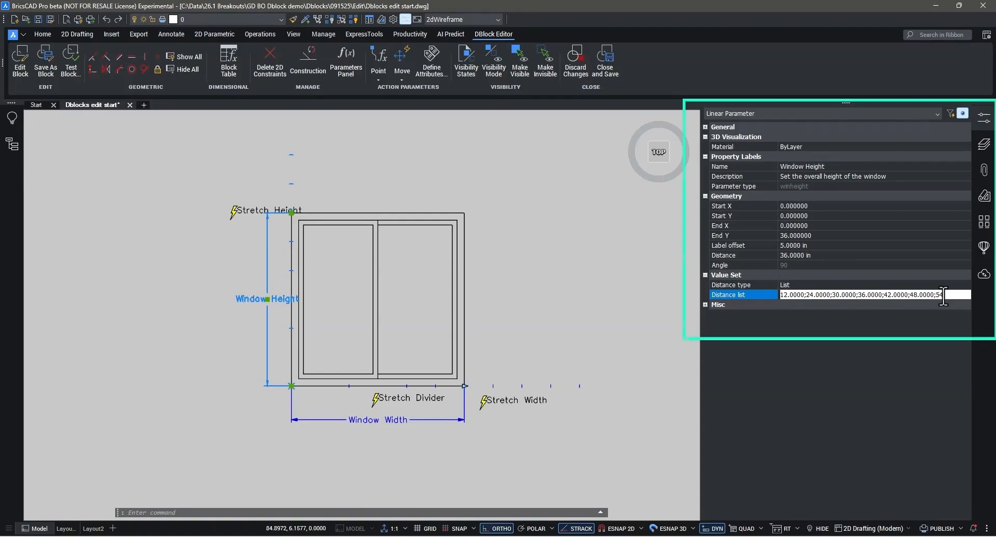
pyautogui.write('.0000;60.0000')
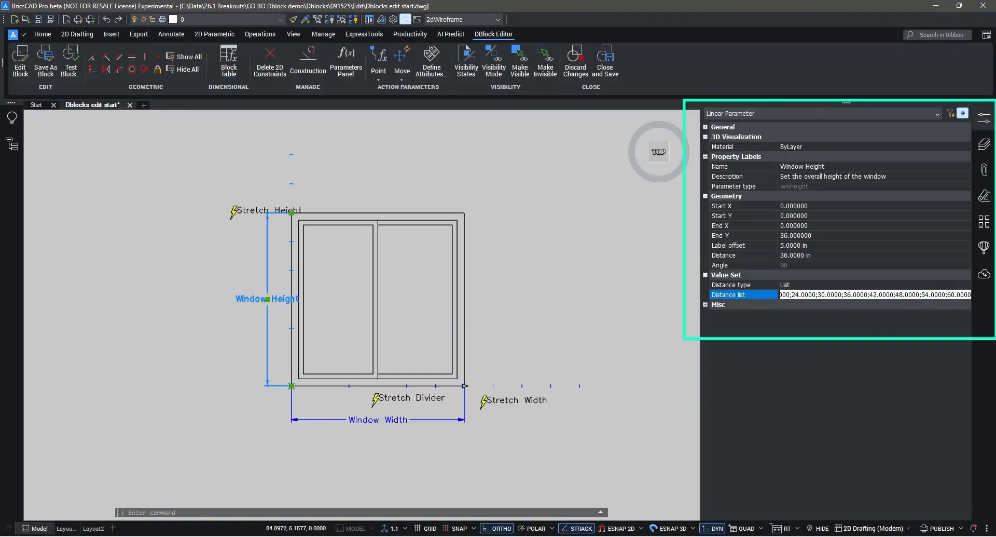
pyautogui.press('Return')
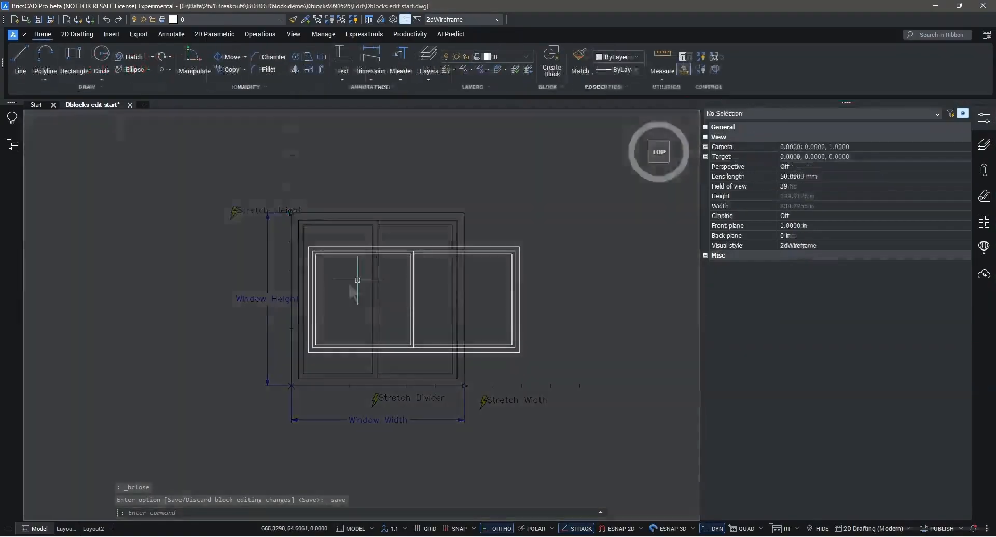
# - Stretch the inserted window block to a height of 54 in with its Window Height grip and check its Window Height property
pyautogui.click(357, 279)
pyautogui.click(295, 280)
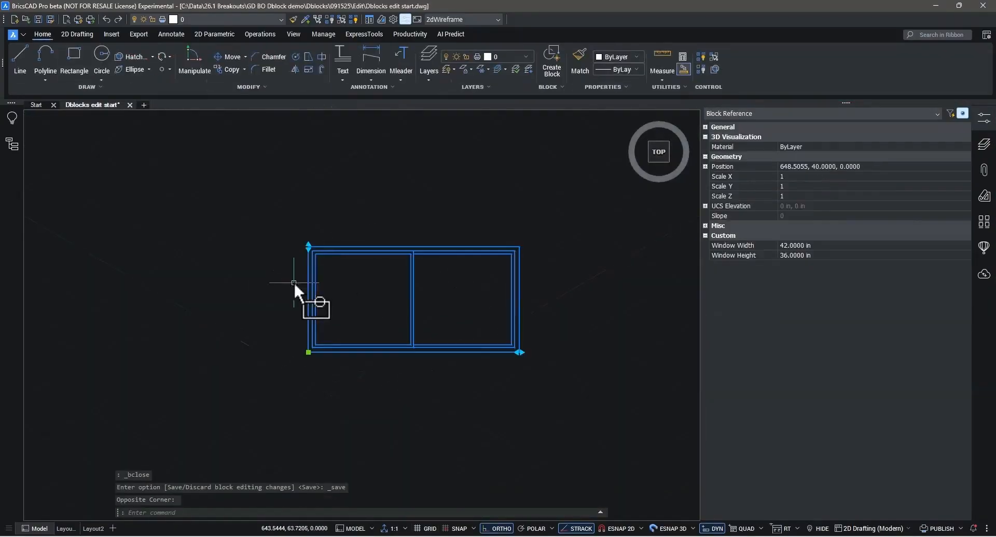
pyautogui.click(309, 246)
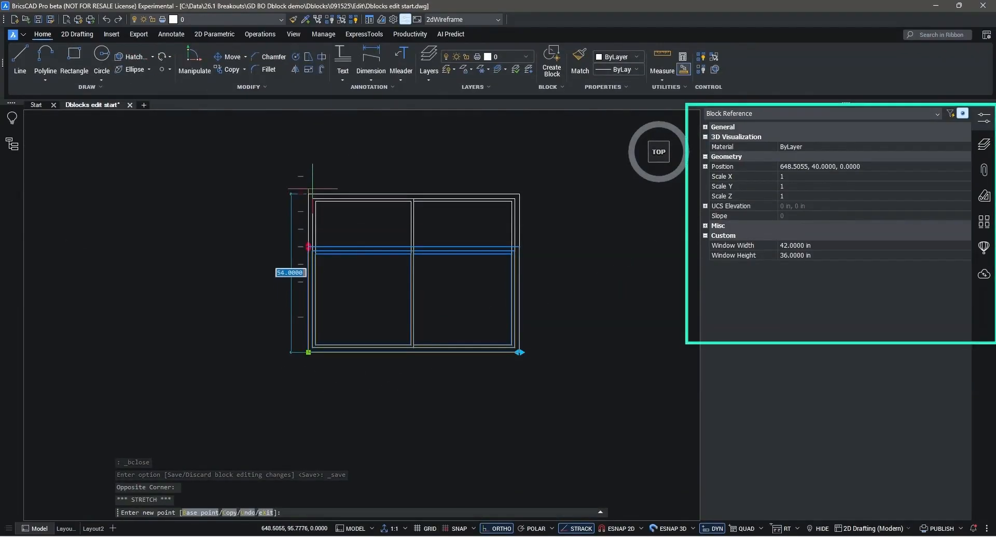
pyautogui.click(312, 194)
pyautogui.click(837, 253)
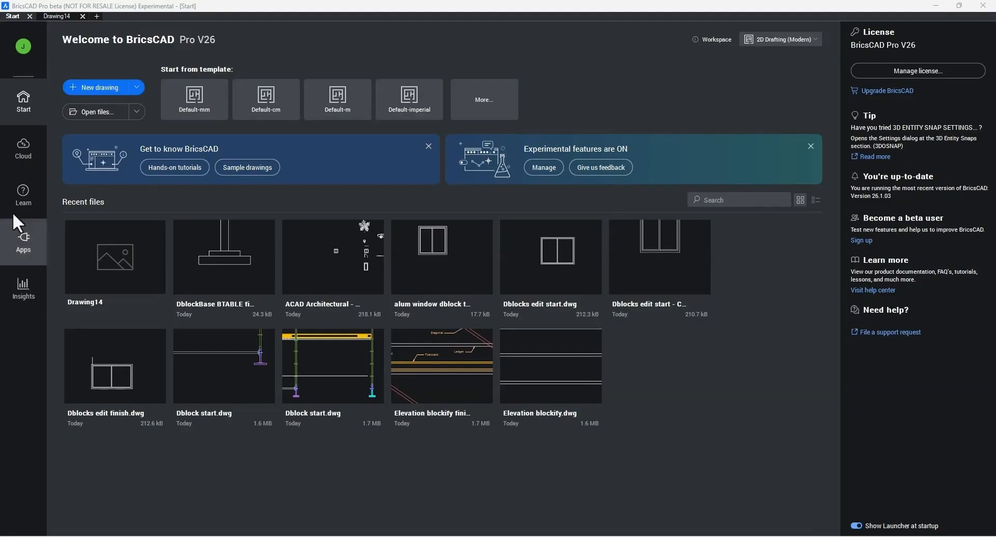
# - File a new Bricsys support request from the BricsCAD start page, with the category BricsCAD > Dynamic Blocks
pyautogui.click(12, 104)
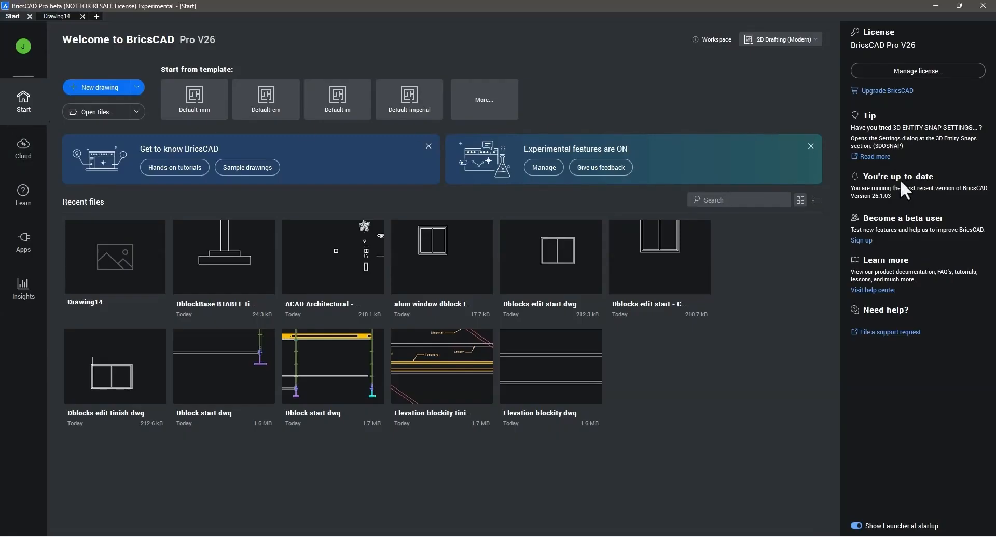
pyautogui.click(896, 332)
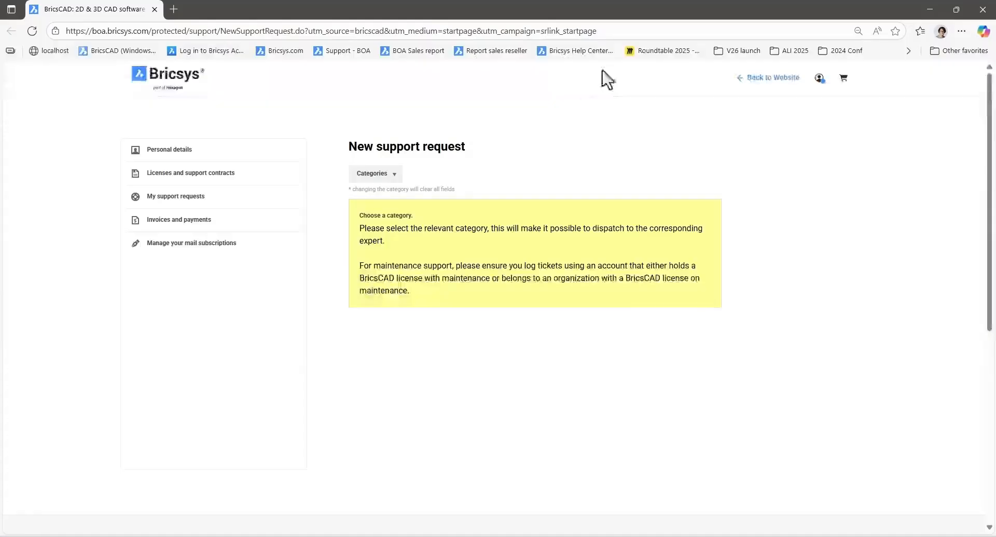
pyautogui.click(401, 179)
pyautogui.moveTo(396, 193)
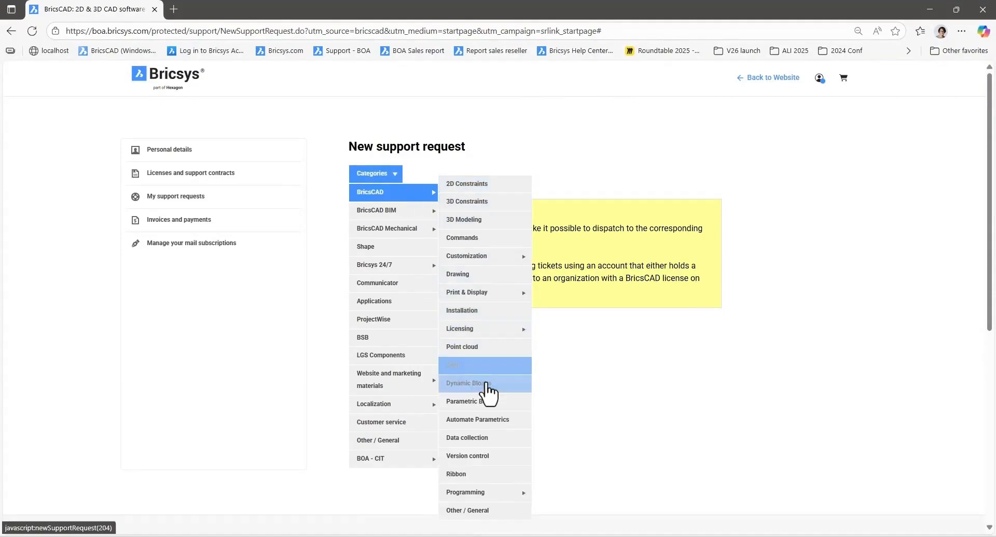
pyautogui.click(470, 385)
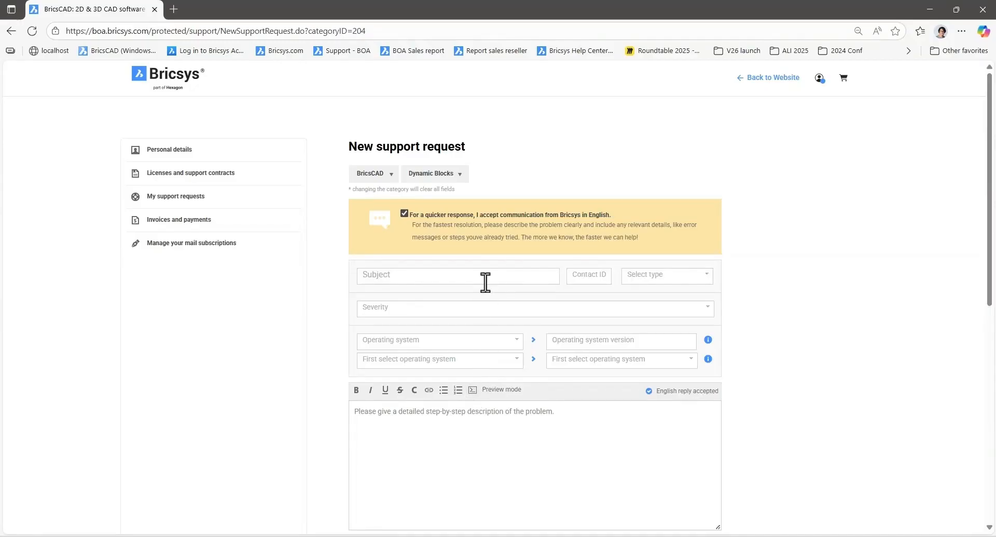
# - Give the request the subject "Unable to edit value set in dblock", type Bug report and severity Medium
pyautogui.click(433, 280)
pyautogui.write('Unable to edit value set in dblock')
pyautogui.click(707, 277)
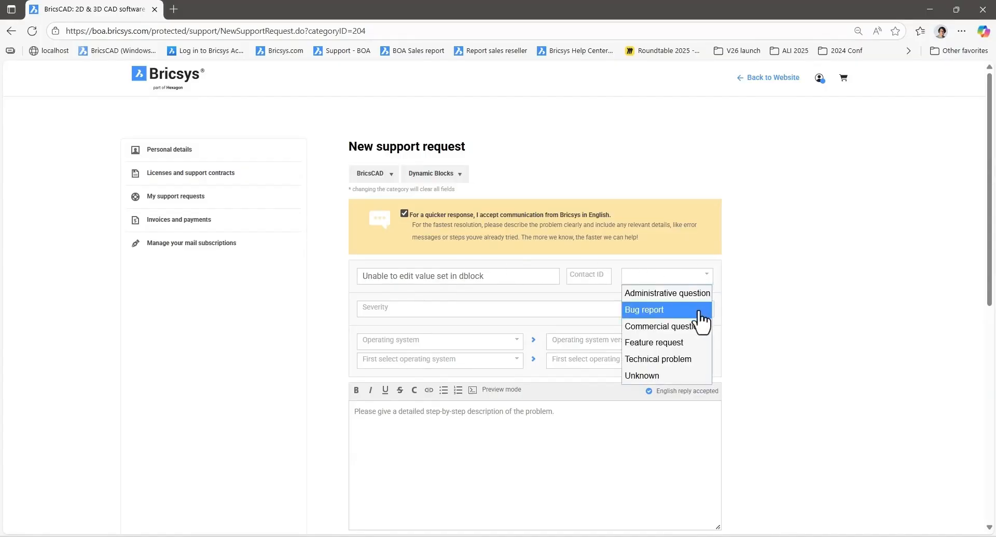
pyautogui.click(699, 312)
pyautogui.click(699, 310)
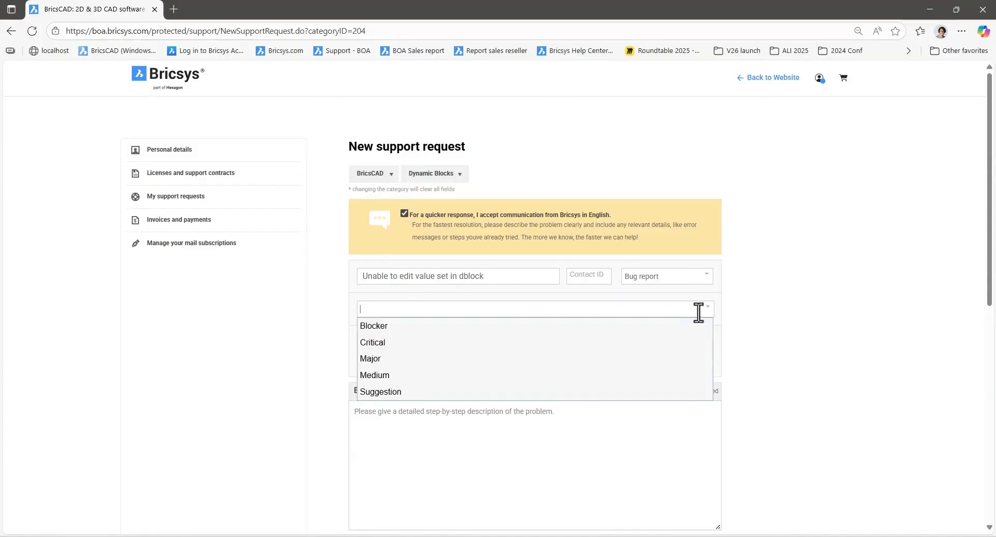
pyautogui.click(512, 378)
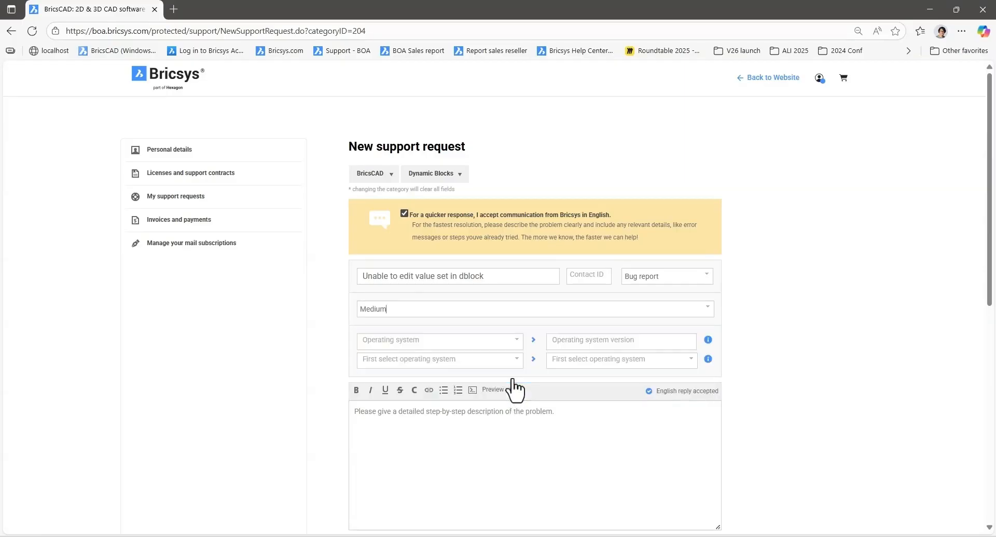
# - Specify Windows 11 as operating system, English as BricsCAD language and 26.1.03-1 Beta as version
pyautogui.click(514, 362)
pyautogui.click(516, 342)
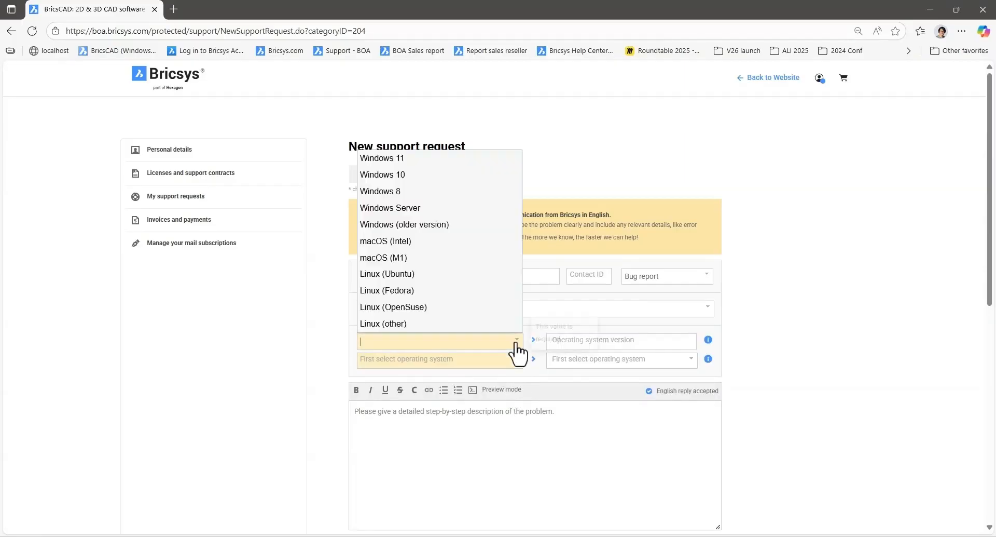
pyautogui.click(441, 159)
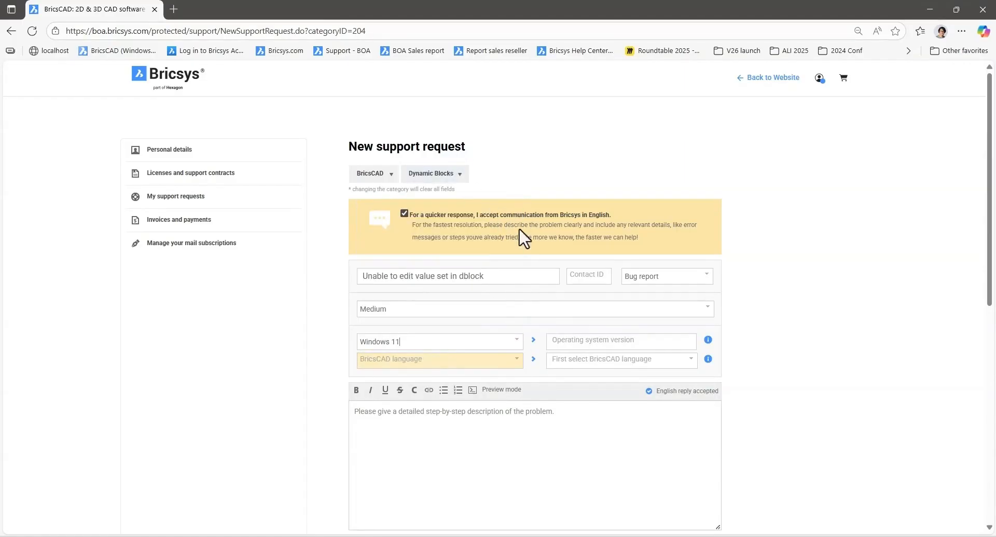
pyautogui.click(517, 363)
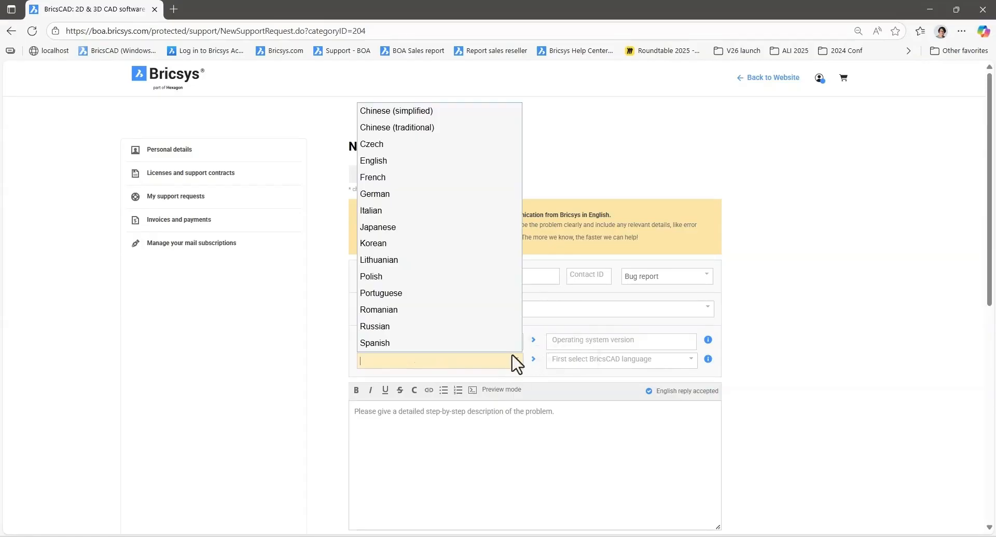
pyautogui.click(418, 162)
pyautogui.click(688, 358)
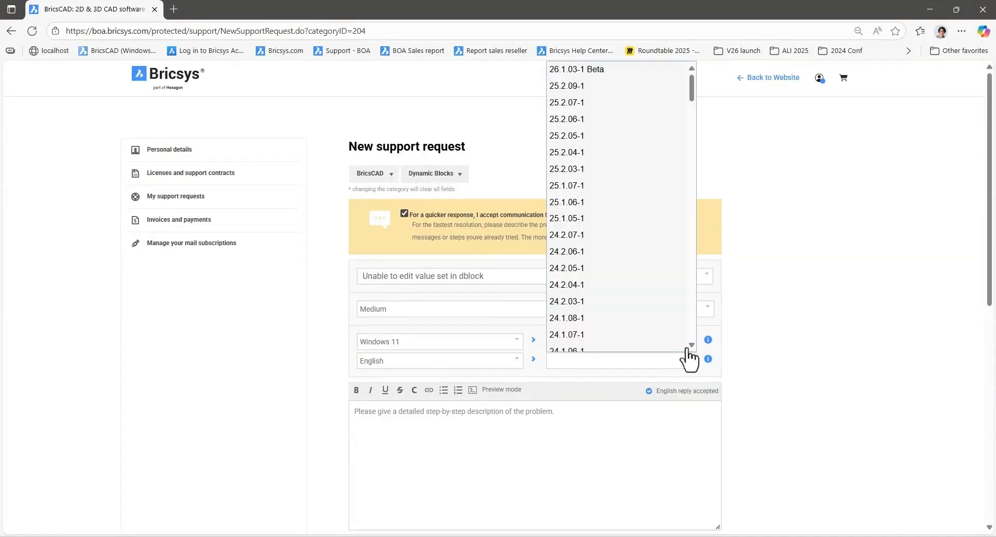
pyautogui.click(634, 73)
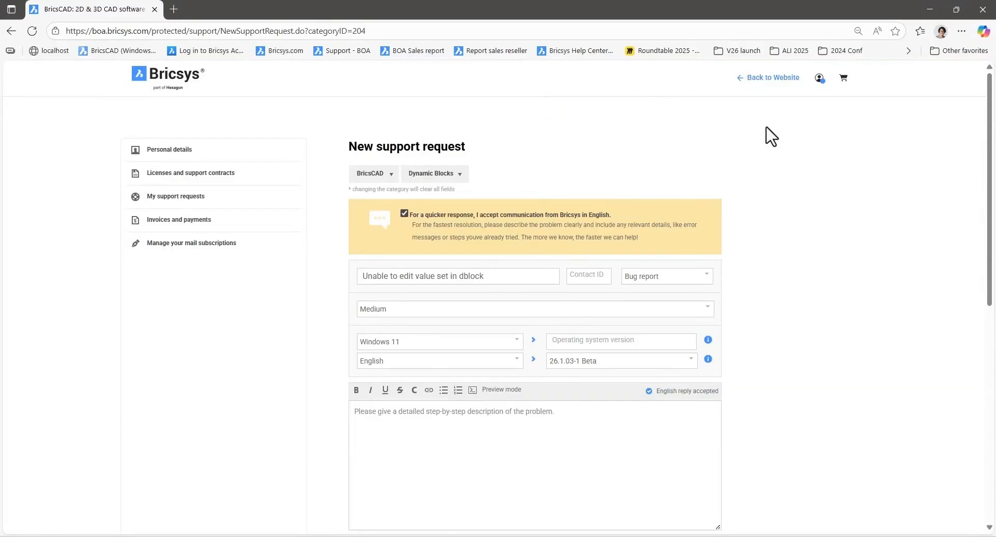
# - Enter description lines on documenting workflow steps, expected behavior and actual behavior/and or failure, plus including attachments: Your Dynamic block**, Screenshots, Videos
pyautogui.scroll(-4, 769, 145)
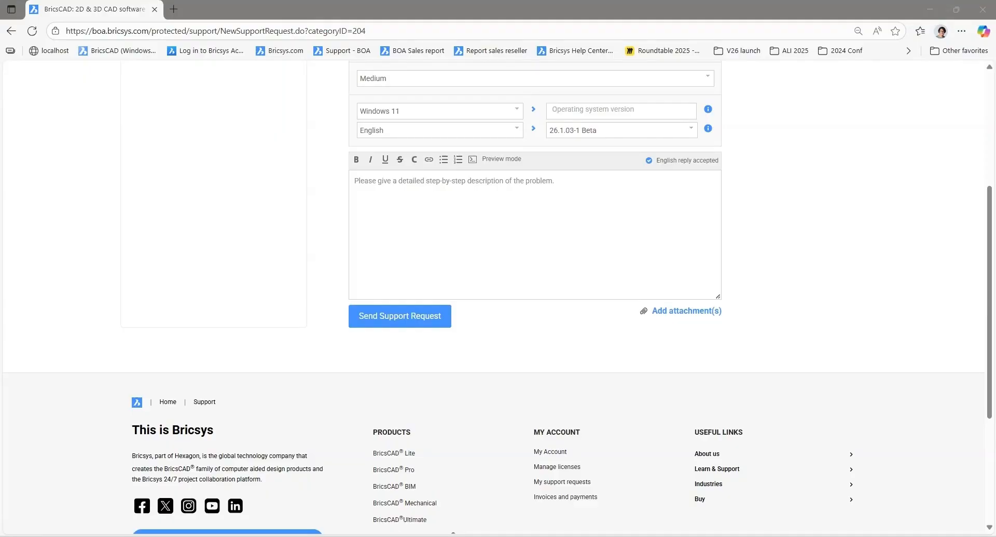
pyautogui.click(407, 191)
pyautogui.write('Document your workflow steps Document expected behavior Document the actual behavior/and or failure Include attachments Your Dynamic block** Screenshots Videos')
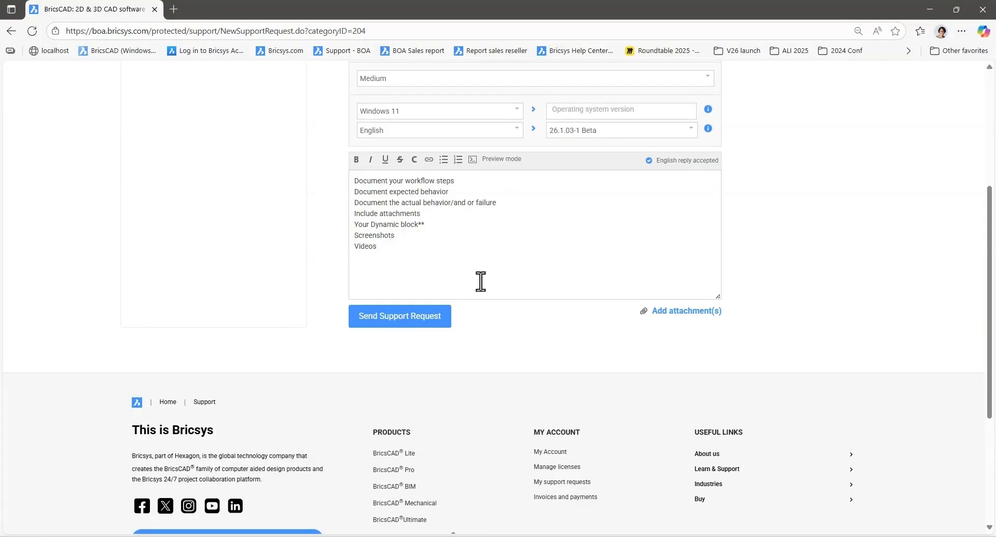
# - Look at the file attachment options for the support request and return to the form without choosing a file
pyautogui.click(669, 313)
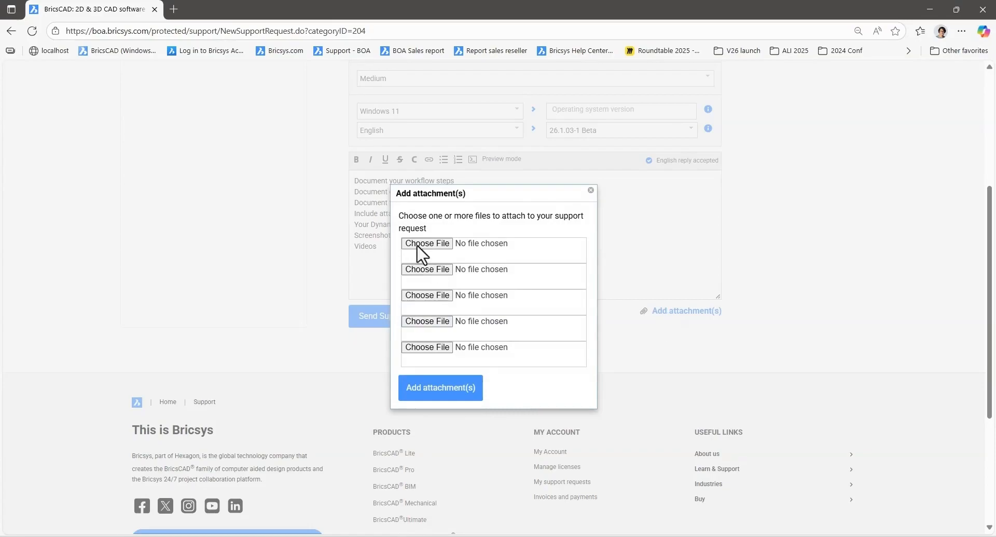
pyautogui.click(429, 394)
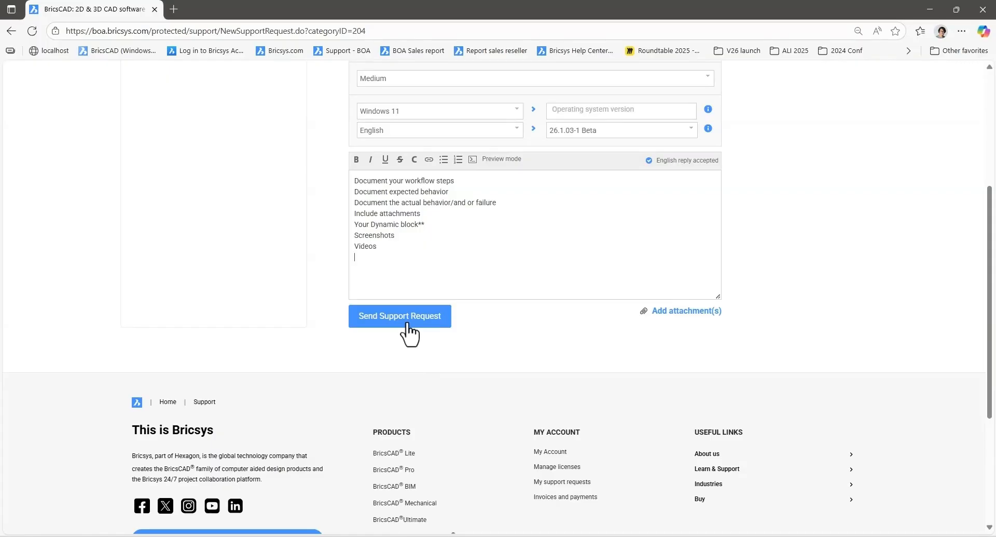
pyautogui.press('Return')
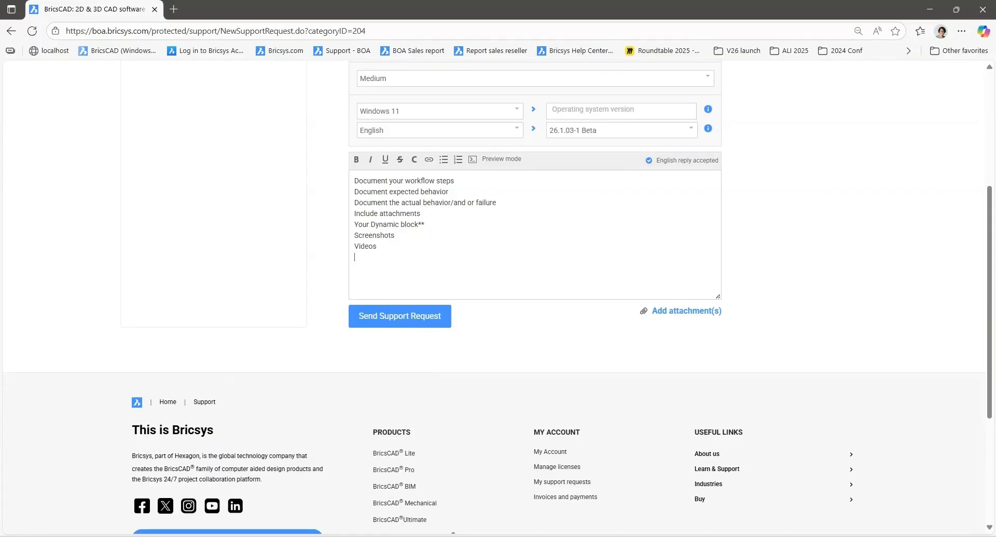